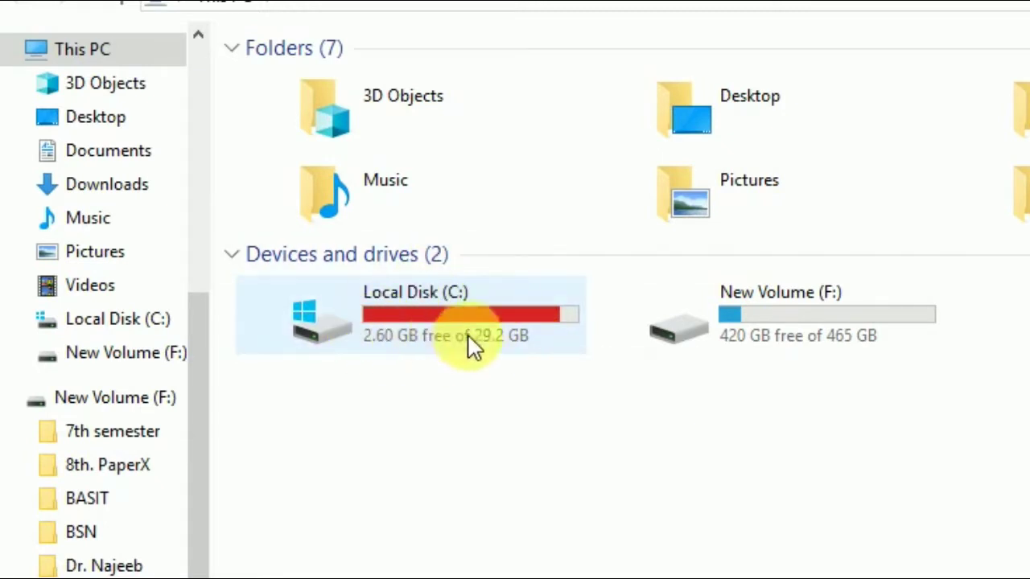
# - Open the Download folder inside C:\Windows\SoftwareDistribution
pyautogui.moveTo(423, 338)
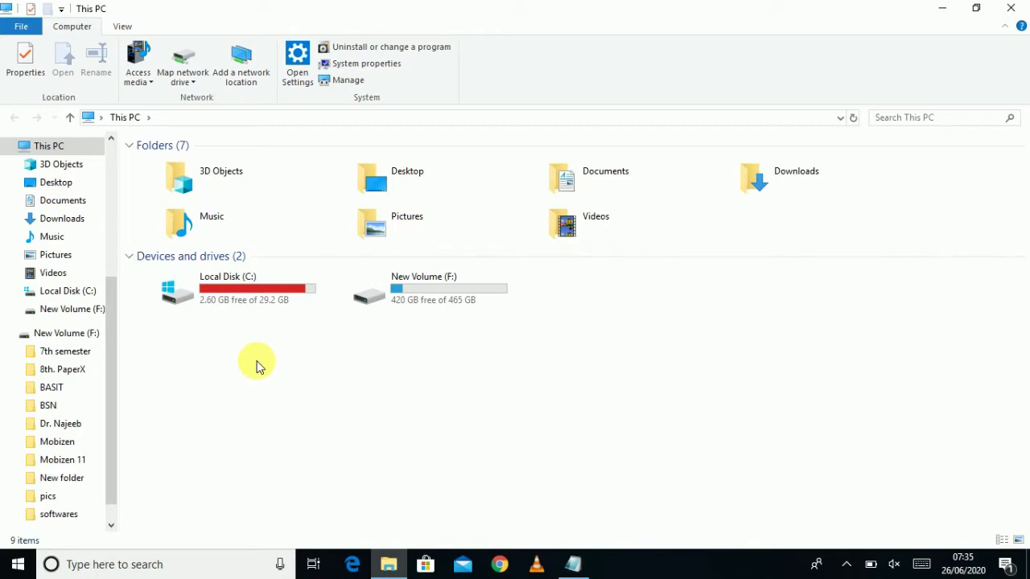
pyautogui.doubleClick(236, 299)
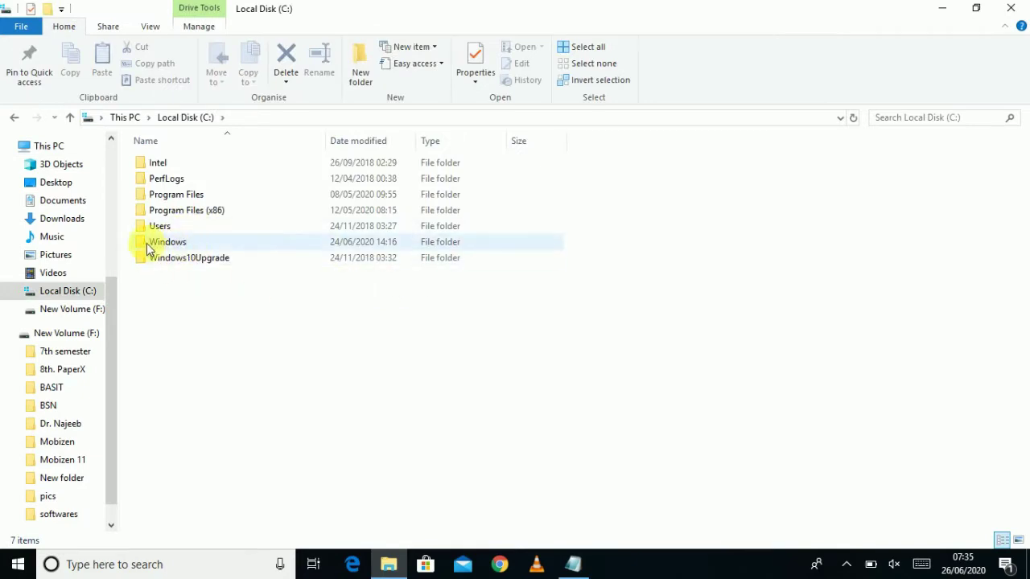
pyautogui.doubleClick(173, 244)
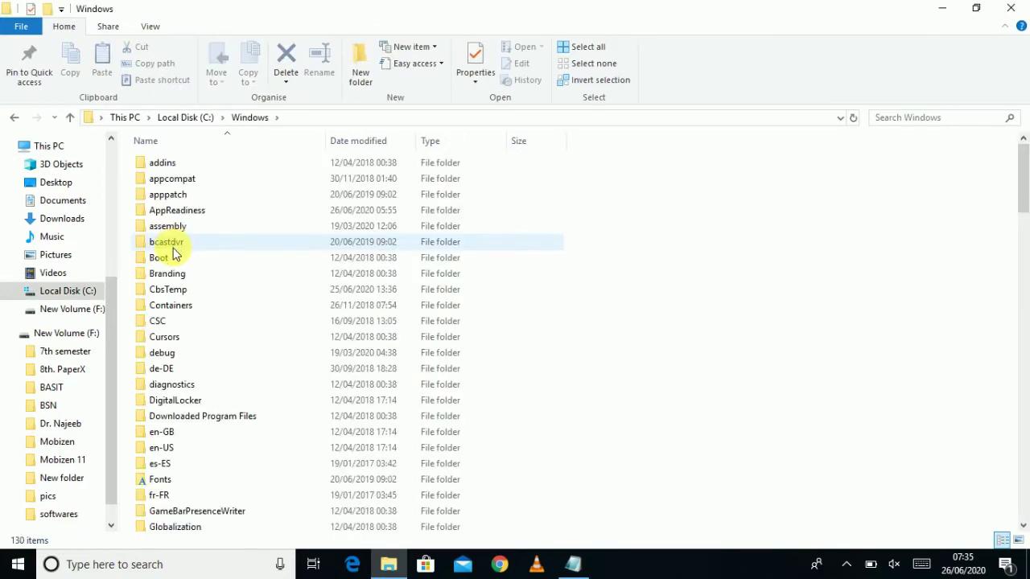
pyautogui.write('so')
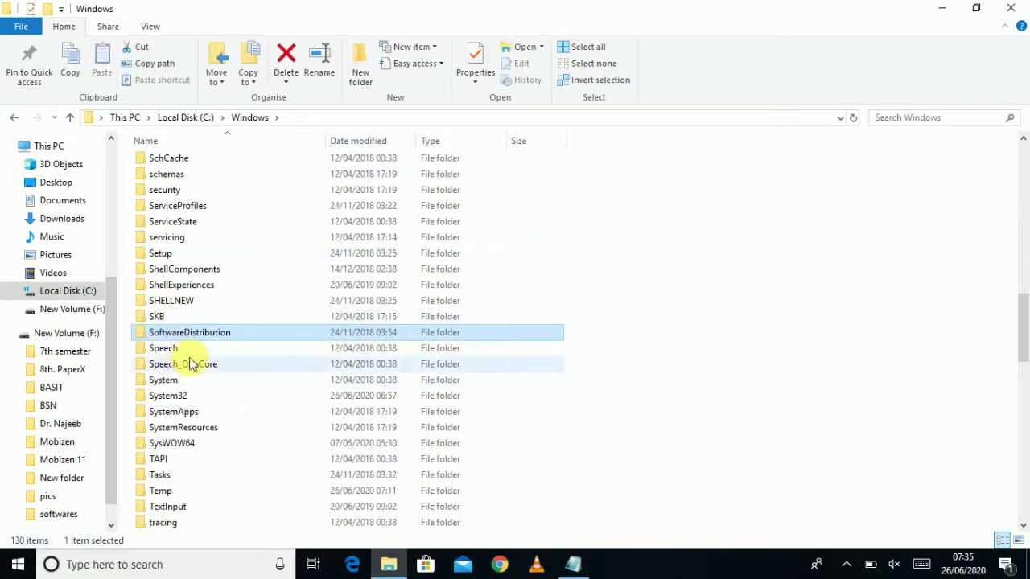
pyautogui.moveTo(190, 337)
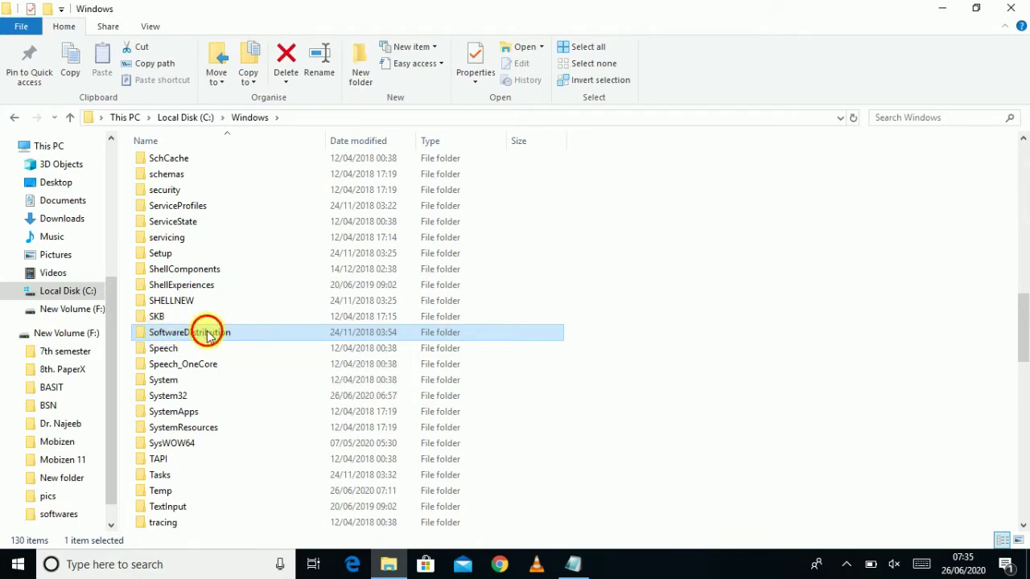
pyautogui.doubleClick(207, 334)
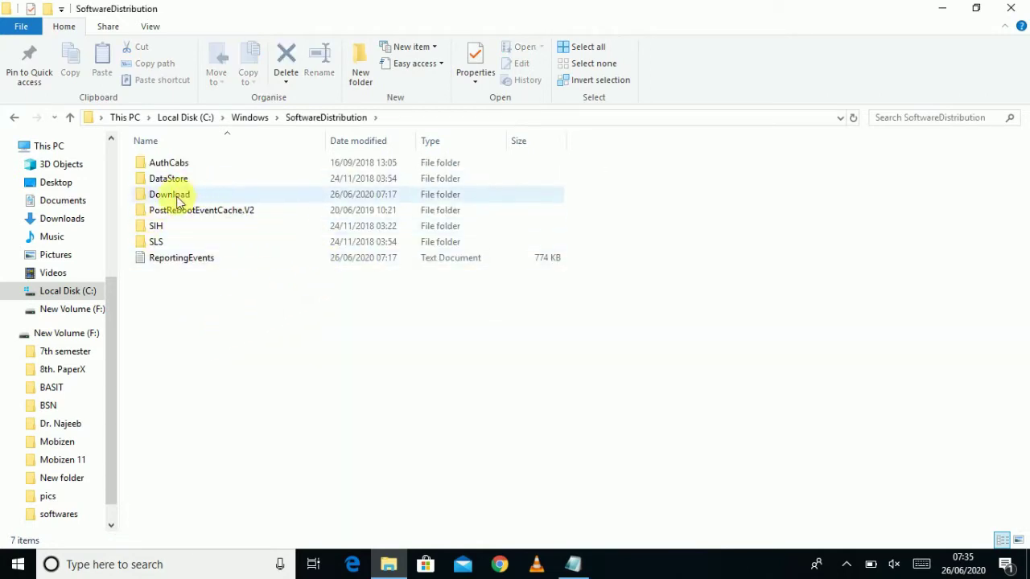
pyautogui.doubleClick(179, 197)
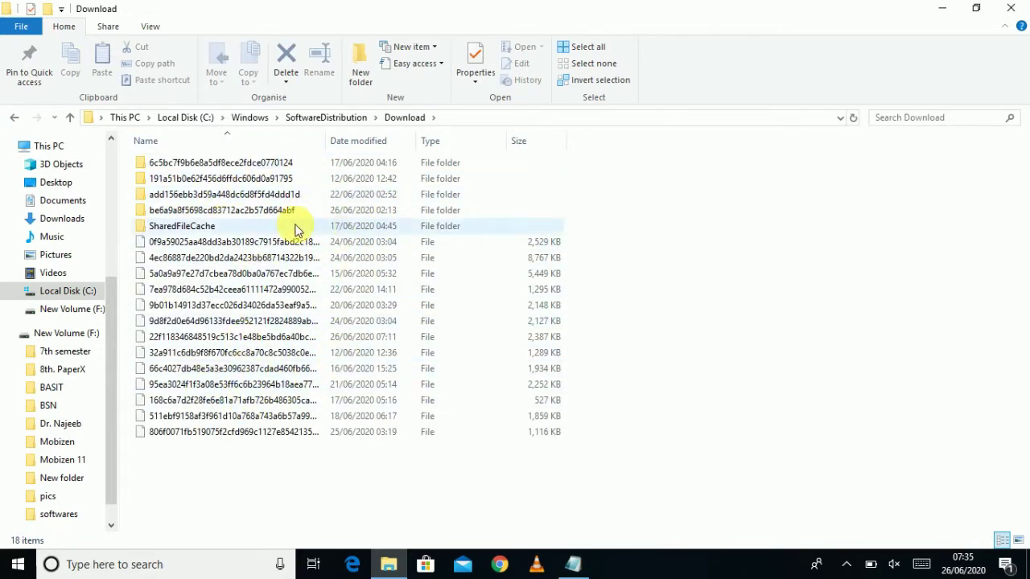
# - Permanently delete all files and folders in the SoftwareDistribution Download folder
pyautogui.hotkey('ctrl', 'a')
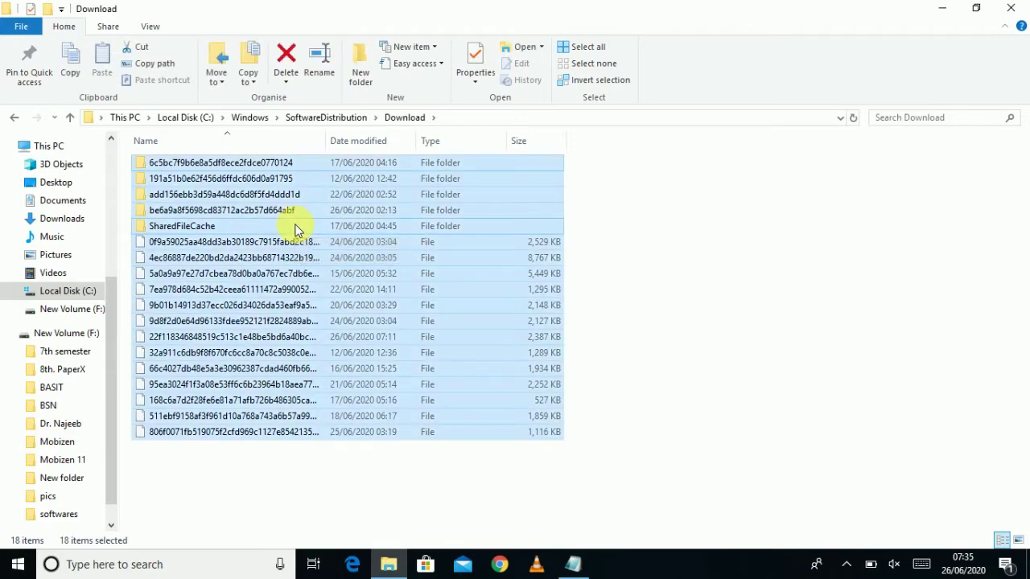
pyautogui.rightClick(295, 228)
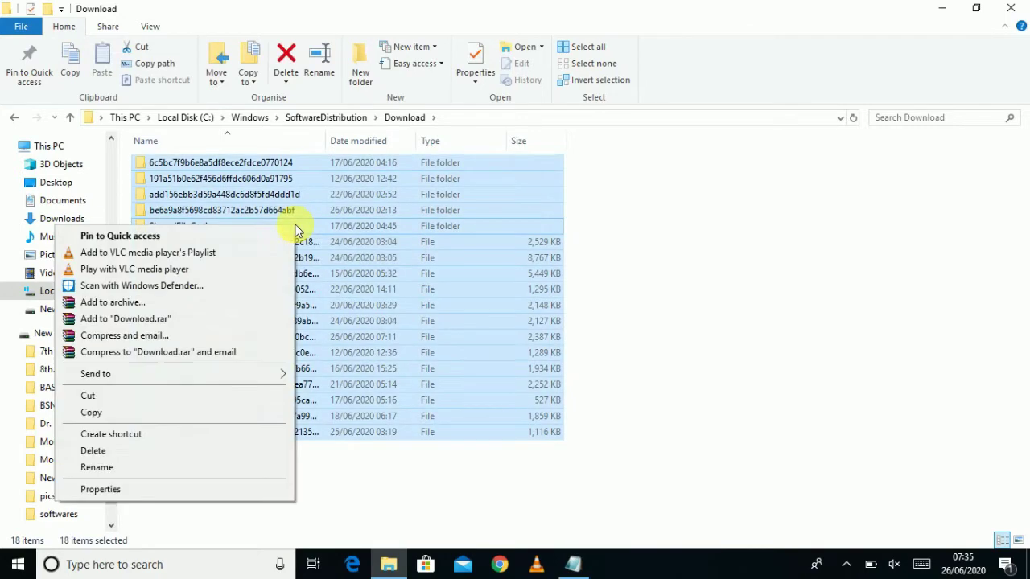
pyautogui.click(110, 453)
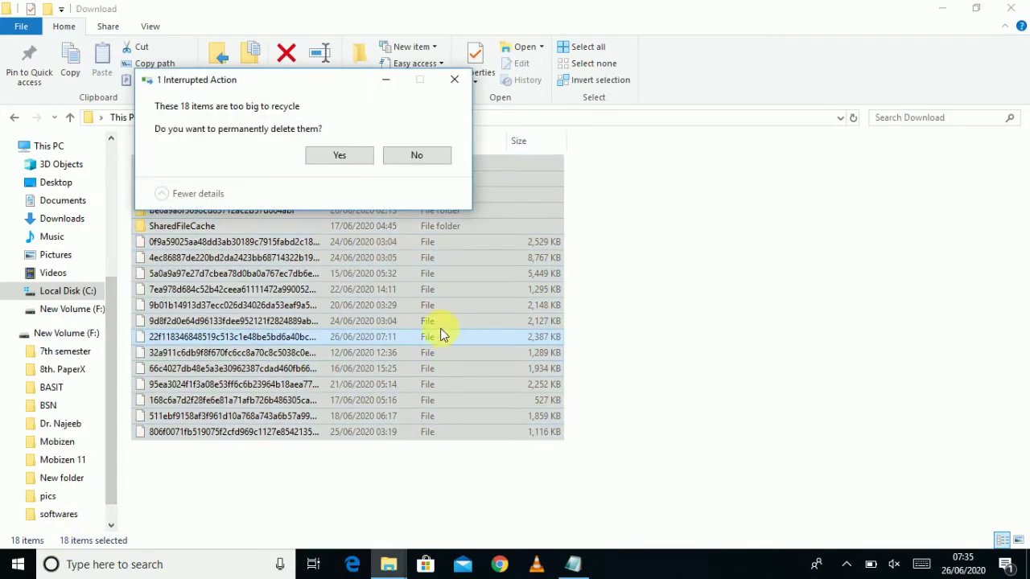
pyautogui.click(340, 158)
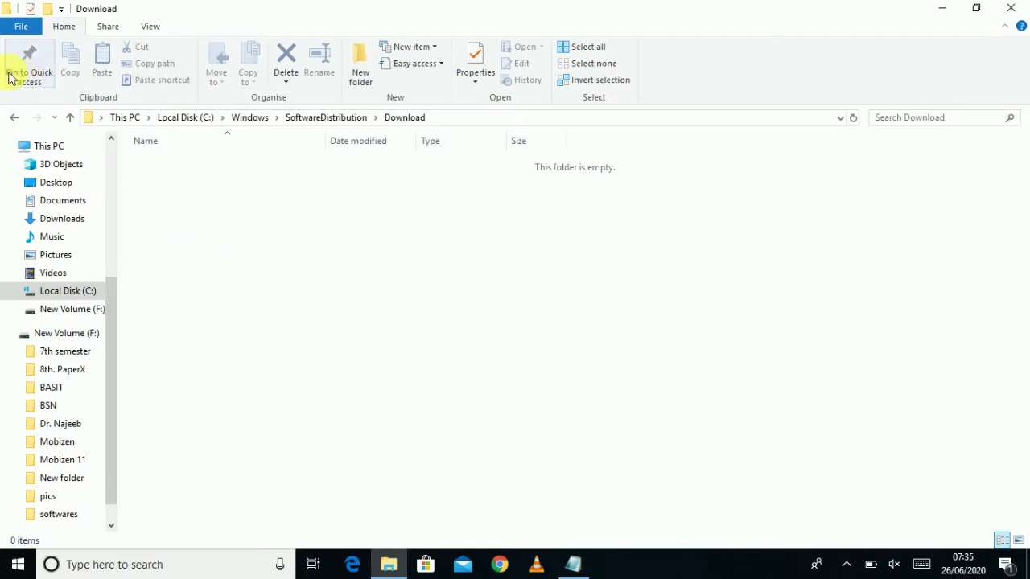
# - Go back to This PC and check the free space on Local Disk (C:)
pyautogui.click(17, 120)
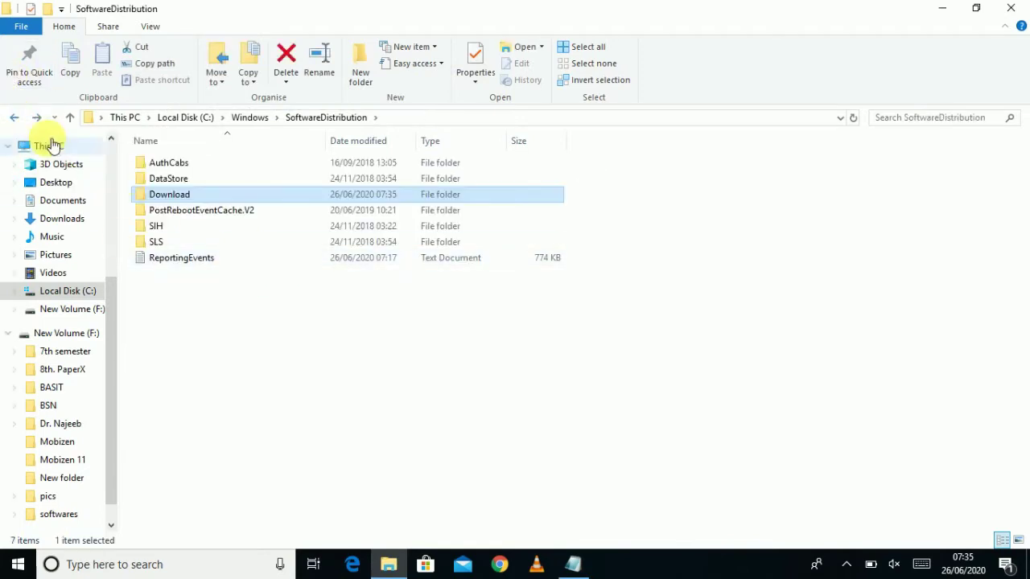
pyautogui.click(16, 120)
pyautogui.click(16, 121)
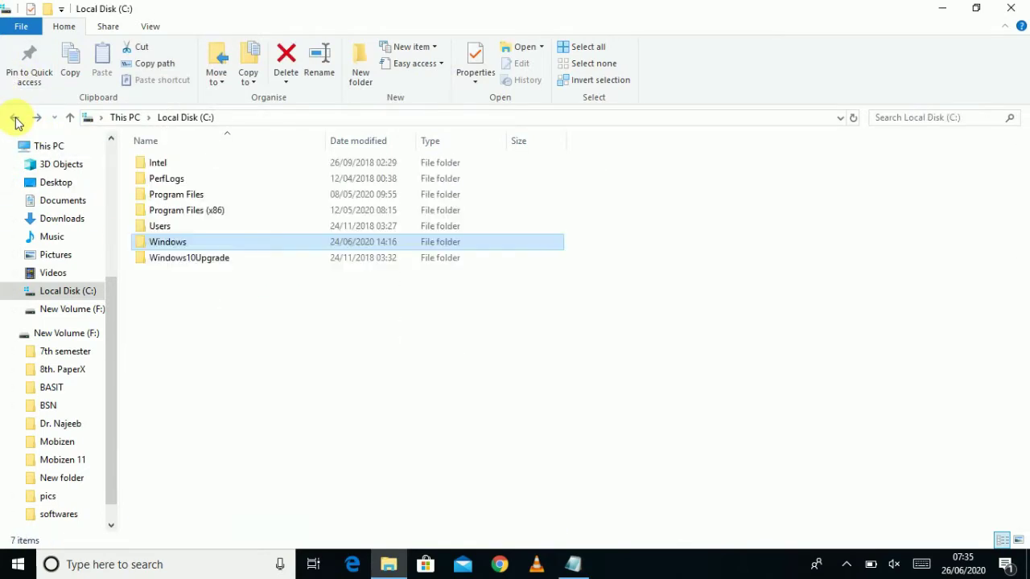
pyautogui.click(16, 119)
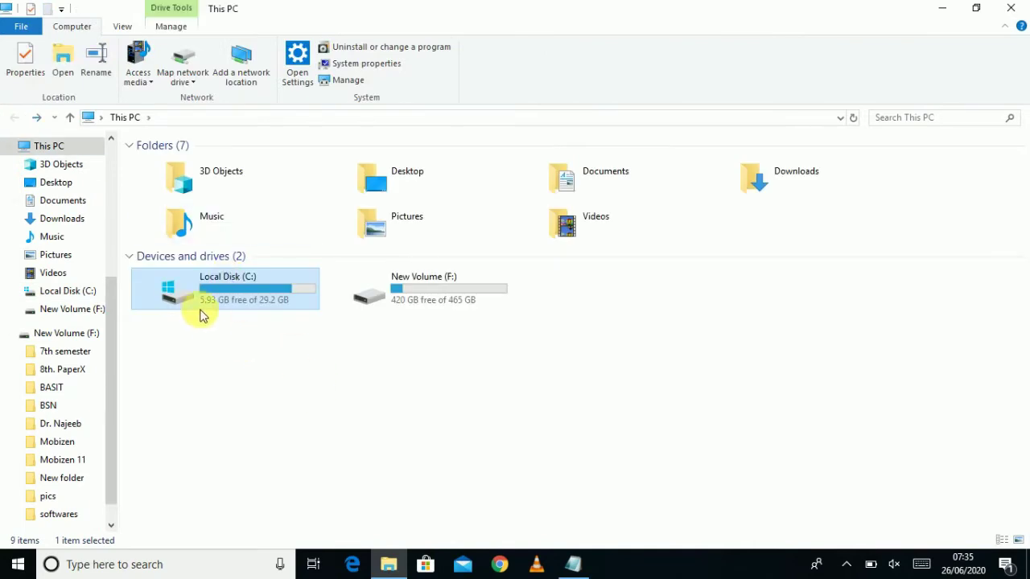
pyautogui.moveTo(225, 305)
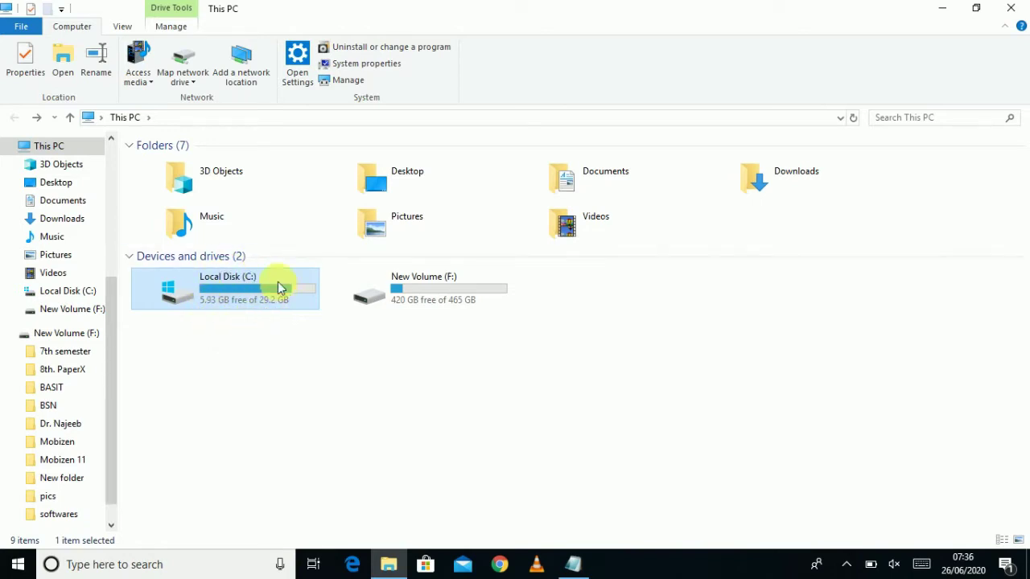
# - Open the services console document from the C:\Windows\System32 folder
pyautogui.doubleClick(236, 298)
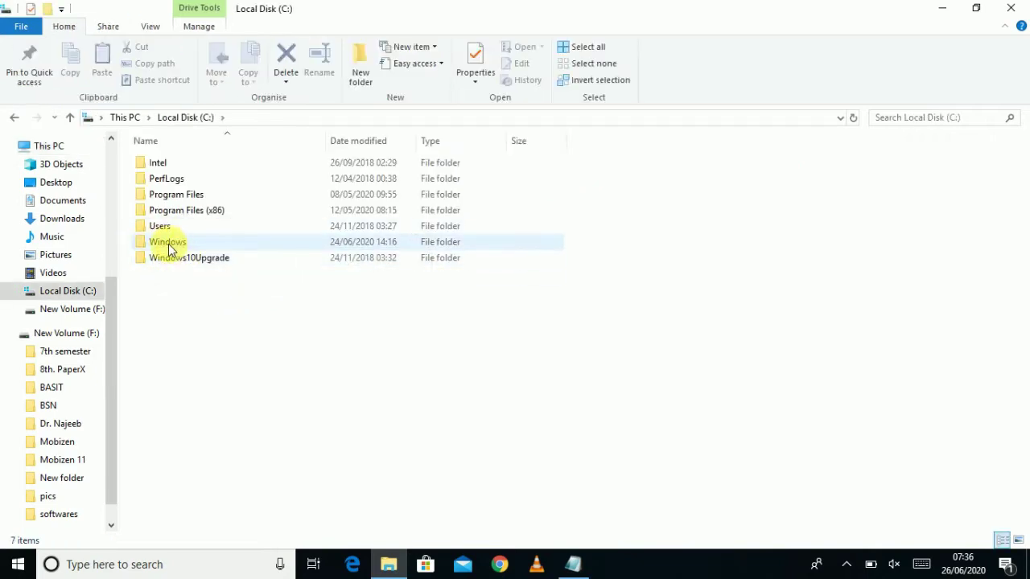
pyautogui.doubleClick(169, 244)
pyautogui.write('sy')
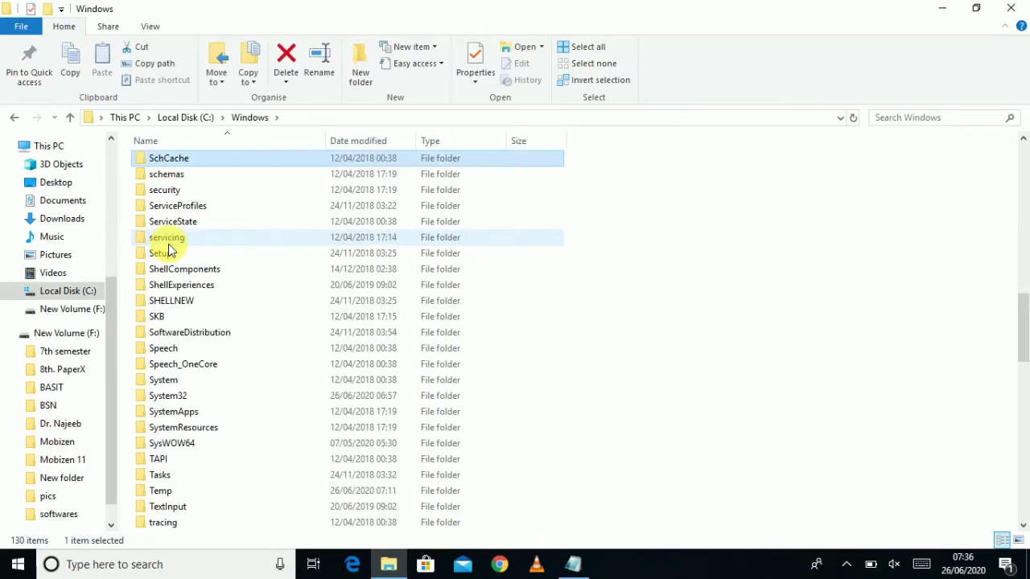
pyautogui.doubleClick(181, 397)
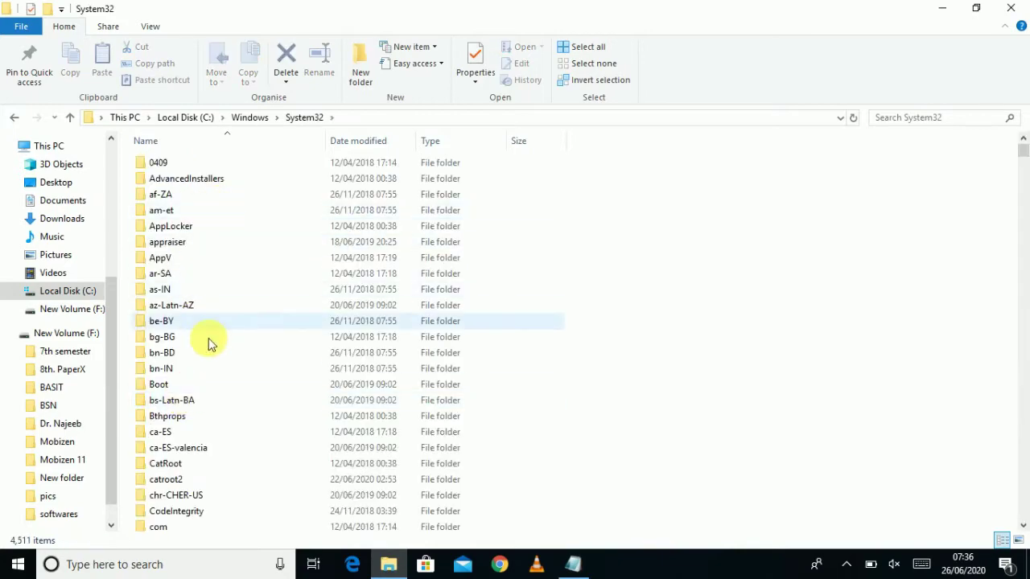
pyautogui.write('ser')
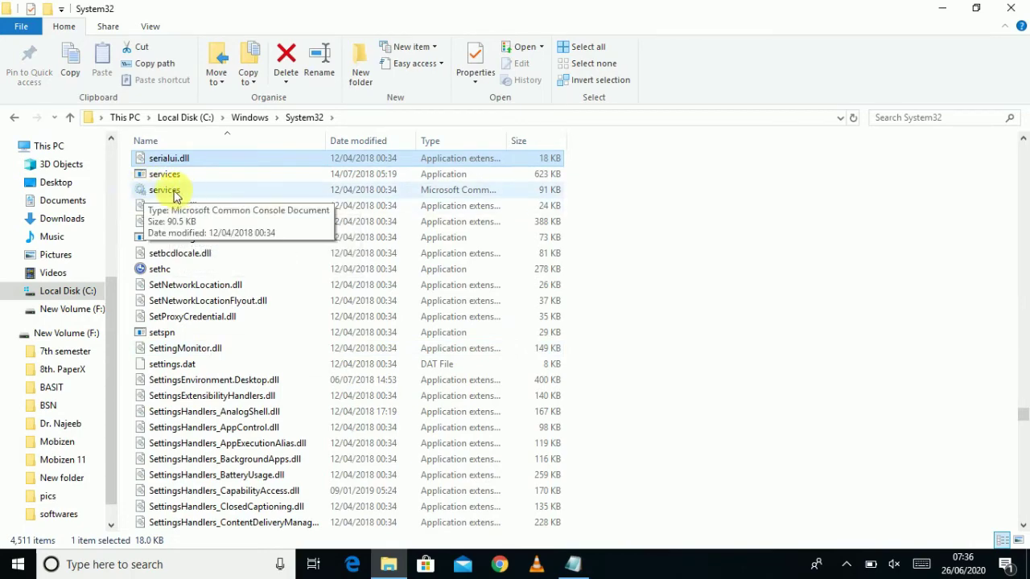
pyautogui.click(164, 196)
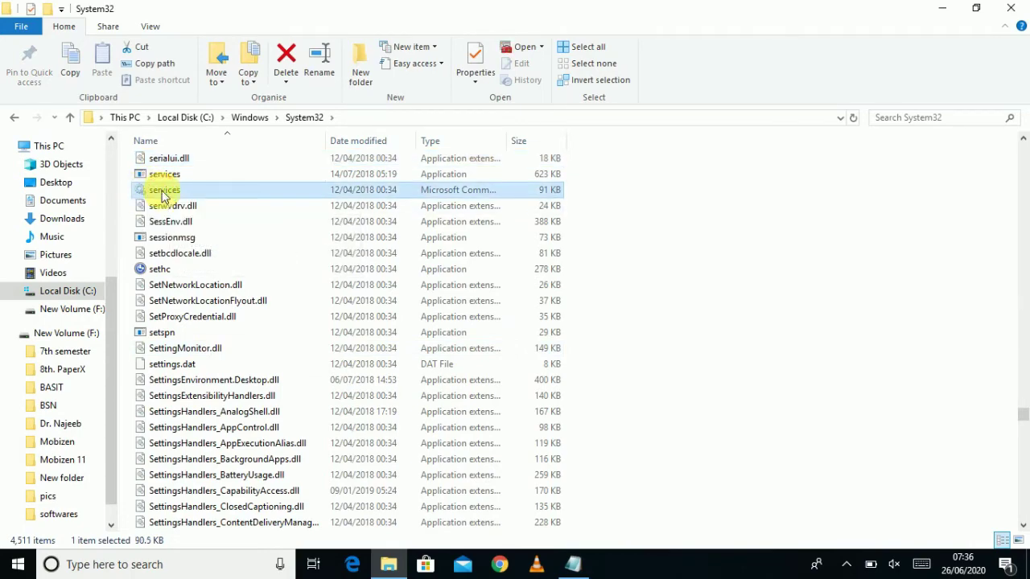
pyautogui.doubleClick(163, 197)
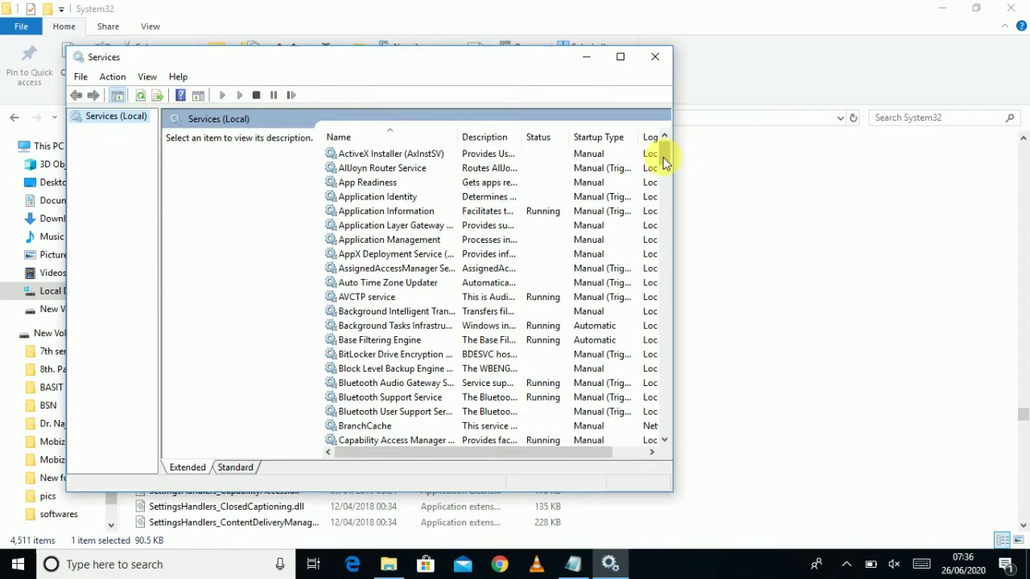
# - Set the Windows Update service's startup type to Disabled, apply it, and close the Services and System32 windows
pyautogui.moveTo(663, 157); pyautogui.dragTo(667, 494)
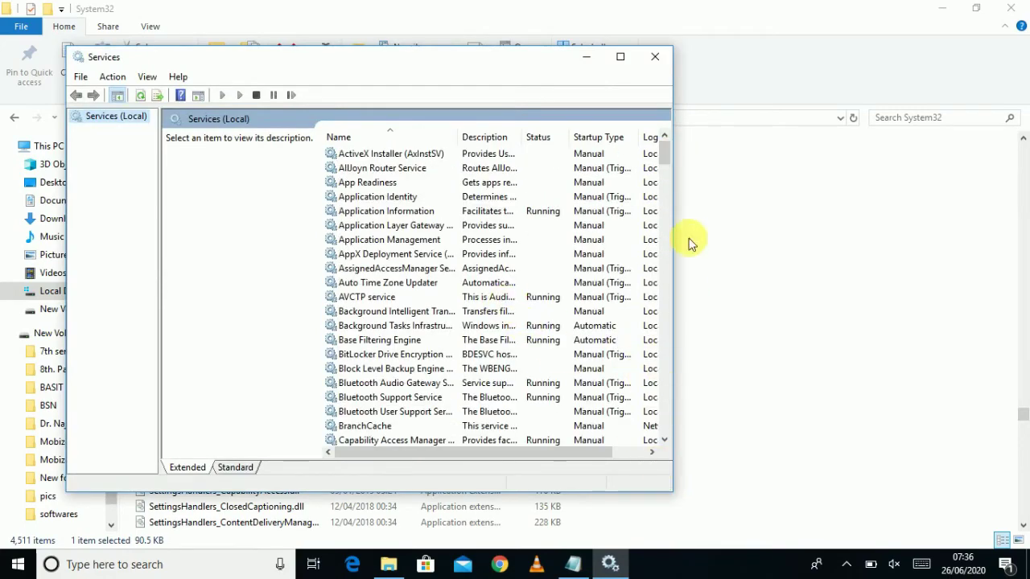
pyautogui.moveTo(661, 156); pyautogui.dragTo(664, 437)
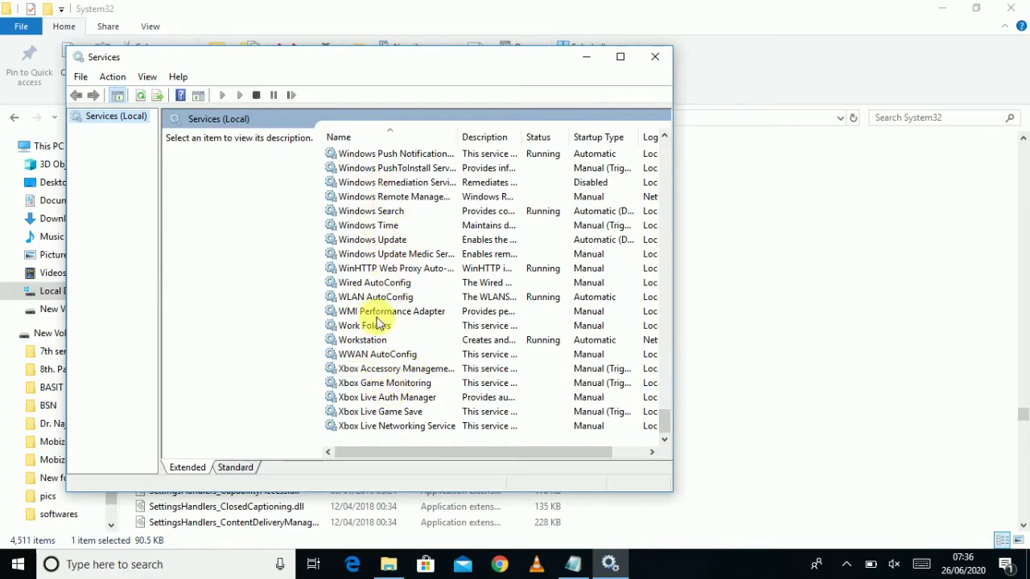
pyautogui.doubleClick(370, 239)
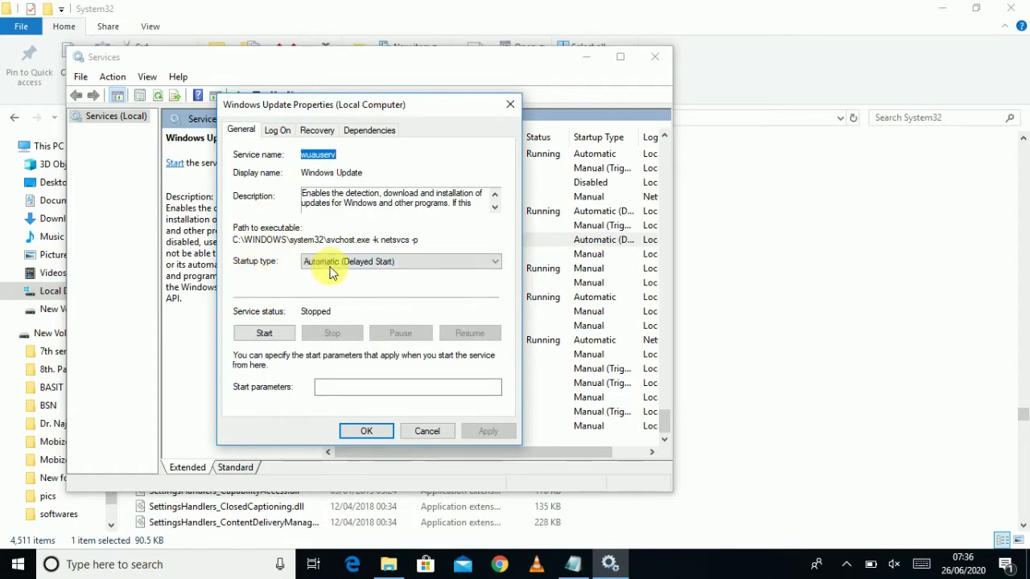
pyautogui.click(363, 264)
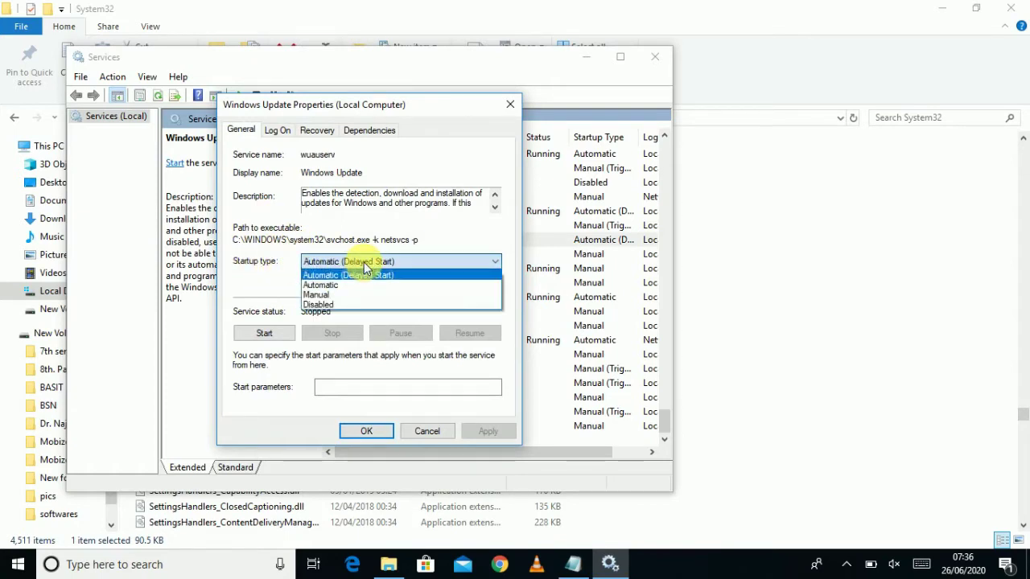
pyautogui.click(324, 307)
pyautogui.click(490, 432)
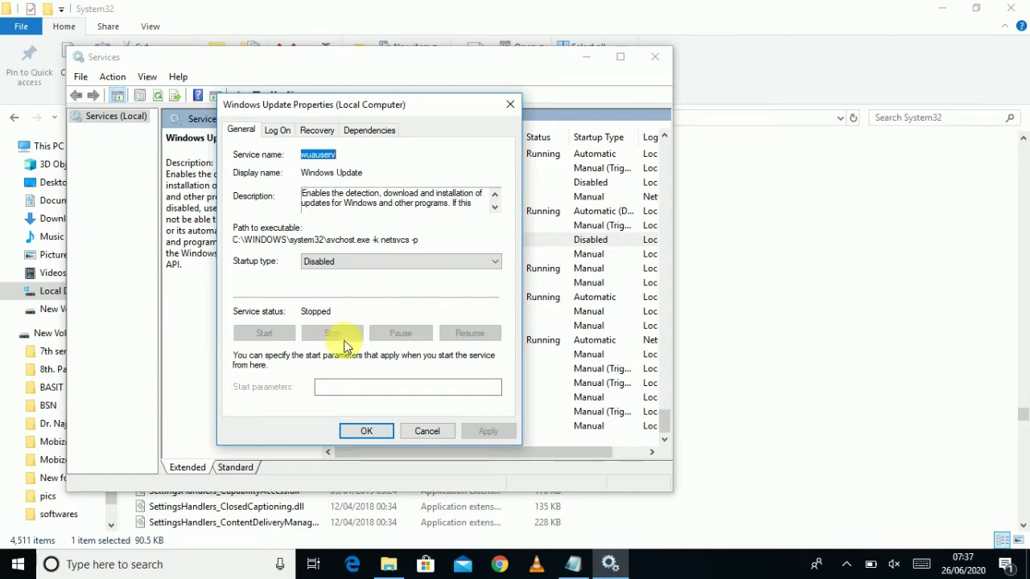
pyautogui.click(394, 260)
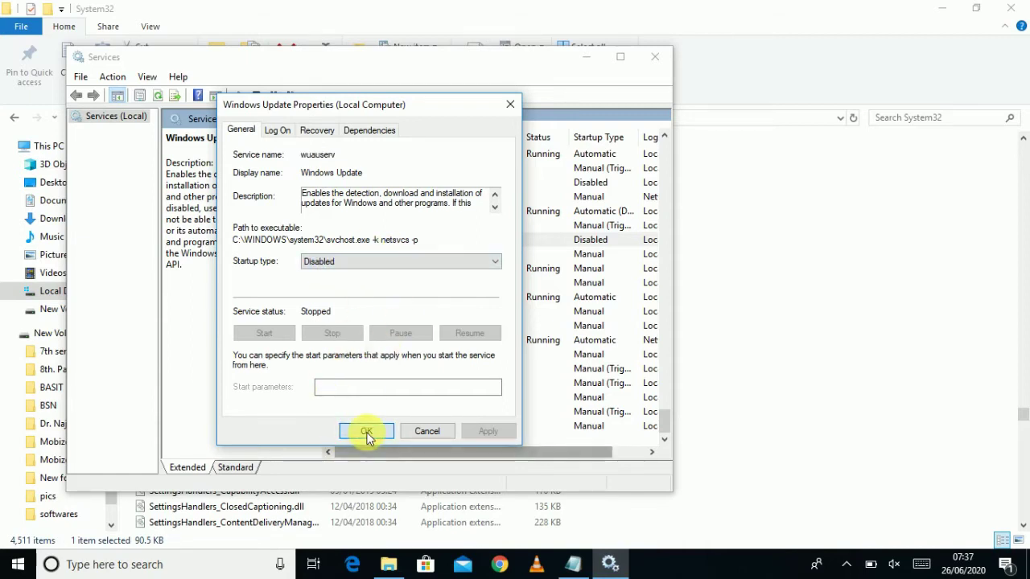
pyautogui.click(363, 434)
pyautogui.click(659, 54)
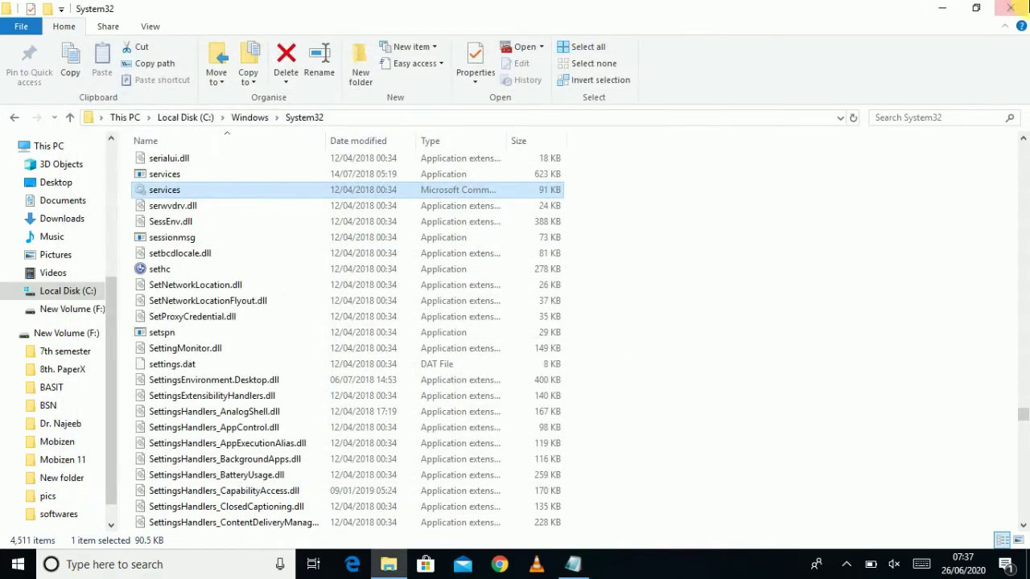
pyautogui.click(1011, 8)
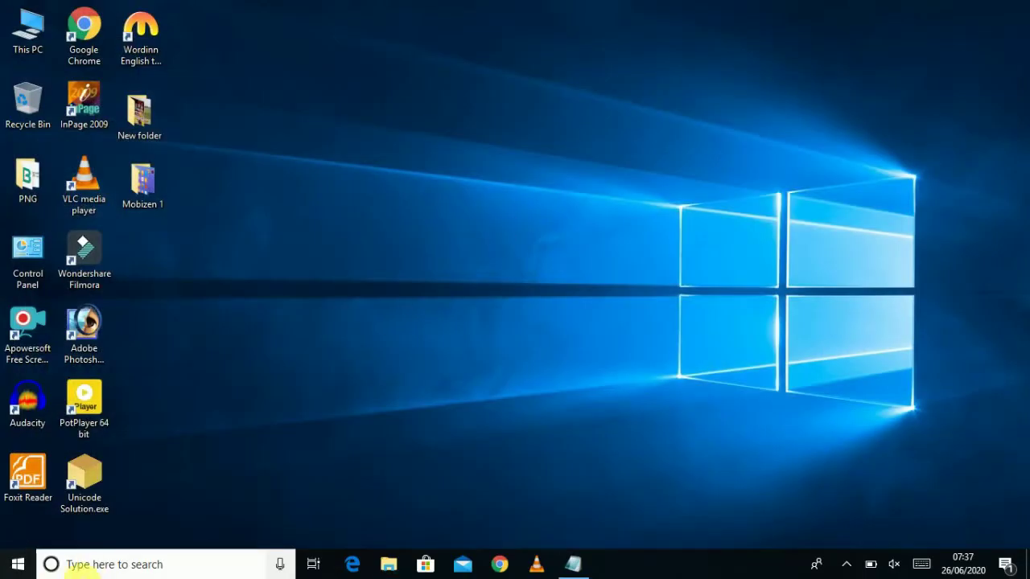
# - Search Windows for run, open the Run dialog and move it toward the middle of the desktop
pyautogui.click(74, 564)
pyautogui.write('run')
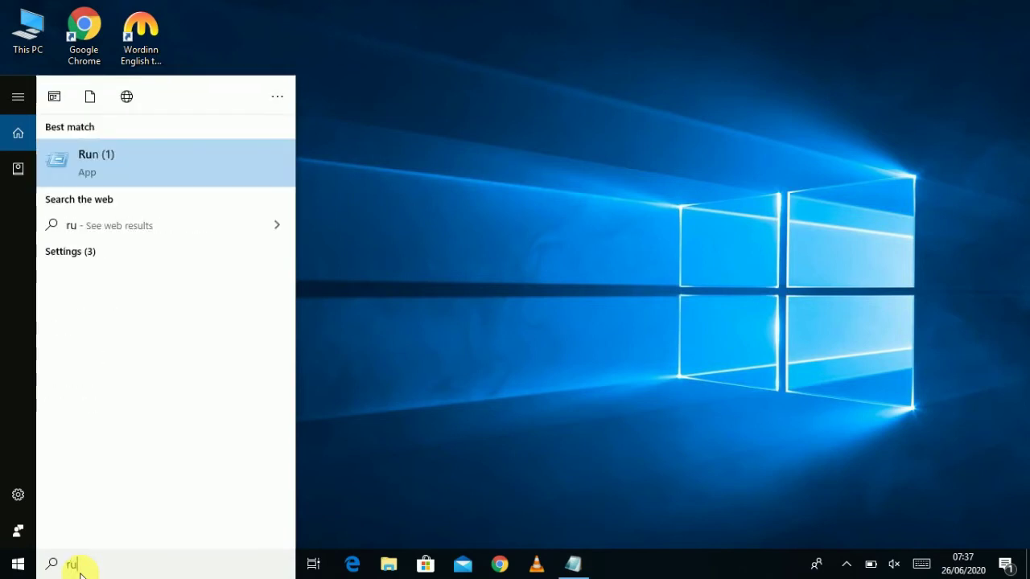
pyautogui.click(134, 178)
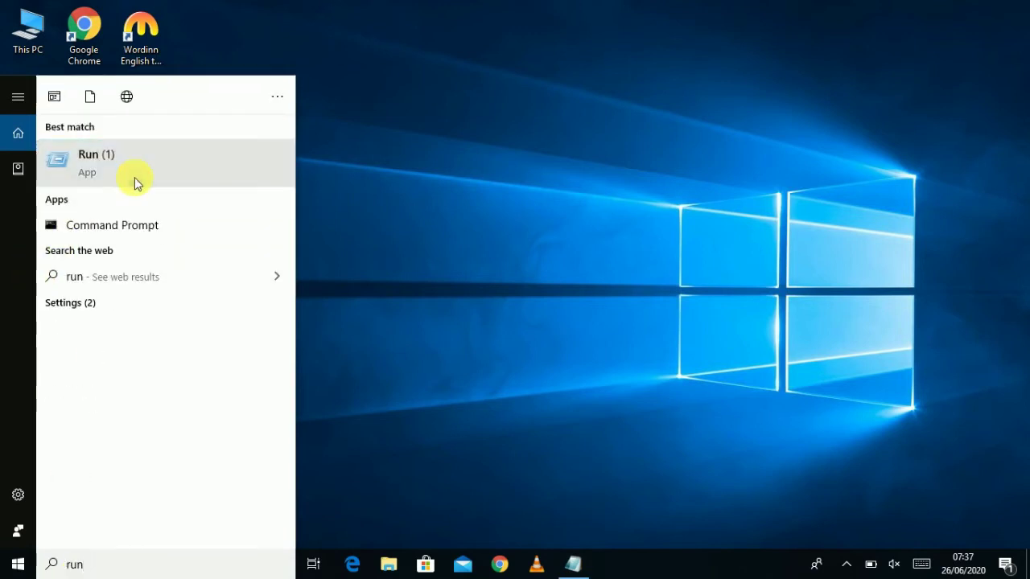
pyautogui.moveTo(190, 387); pyautogui.dragTo(367, 208)
# - Replace the existing Run entry with temp and execute it to open the Windows Temp folder
pyautogui.click(329, 275)
pyautogui.press('BackSpace')
pyautogui.press('BackSpace')
pyautogui.press('BackSpace')
pyautogui.press('BackSpace')
pyautogui.press('BackSpace')
pyautogui.press('BackSpace')
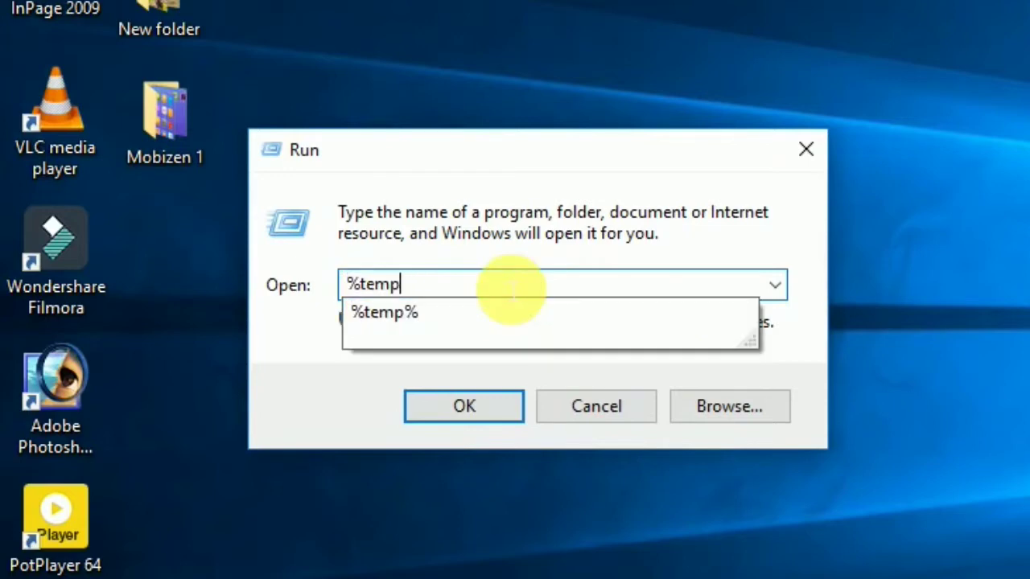
pyautogui.write('tem')
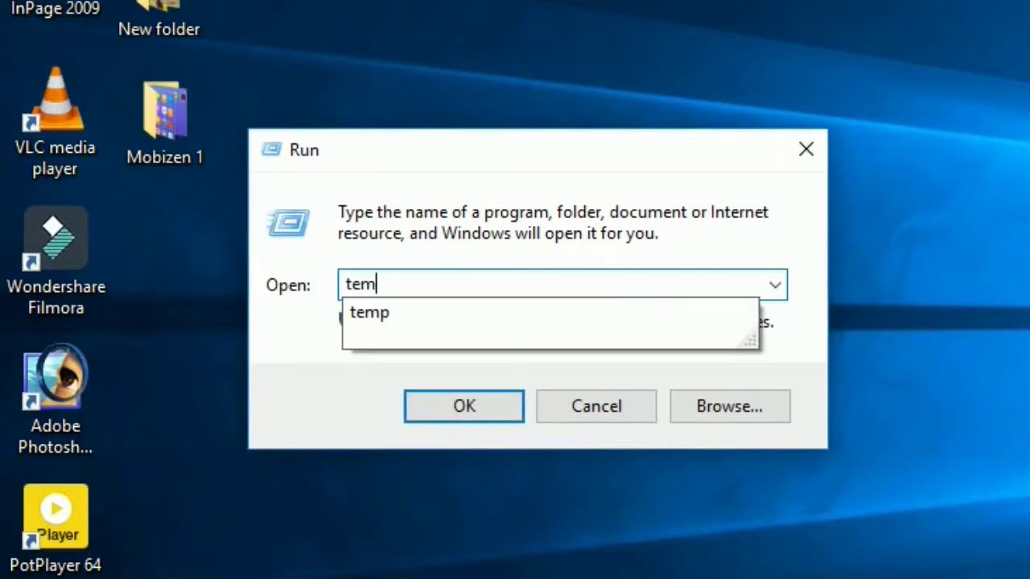
pyautogui.write('p')
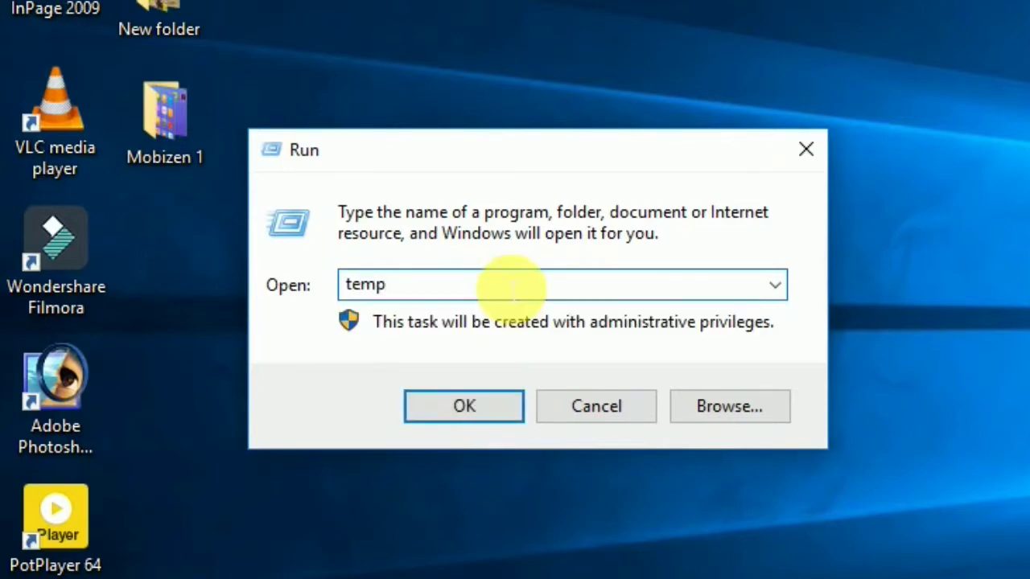
pyautogui.click(498, 412)
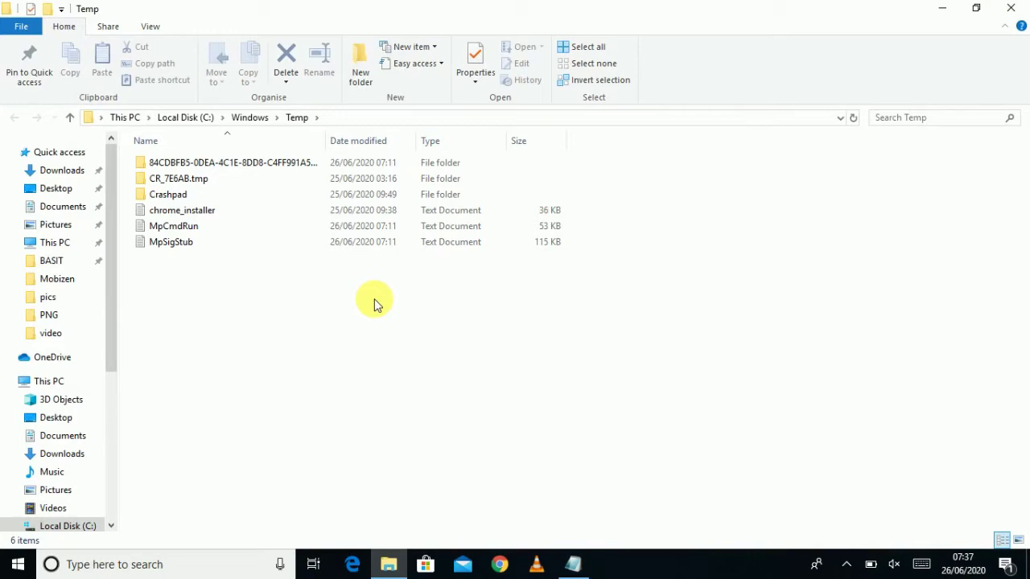
# - Delete all files and folders in the Windows Temp folder and close its window
pyautogui.hotkey('ctrl', 'a')
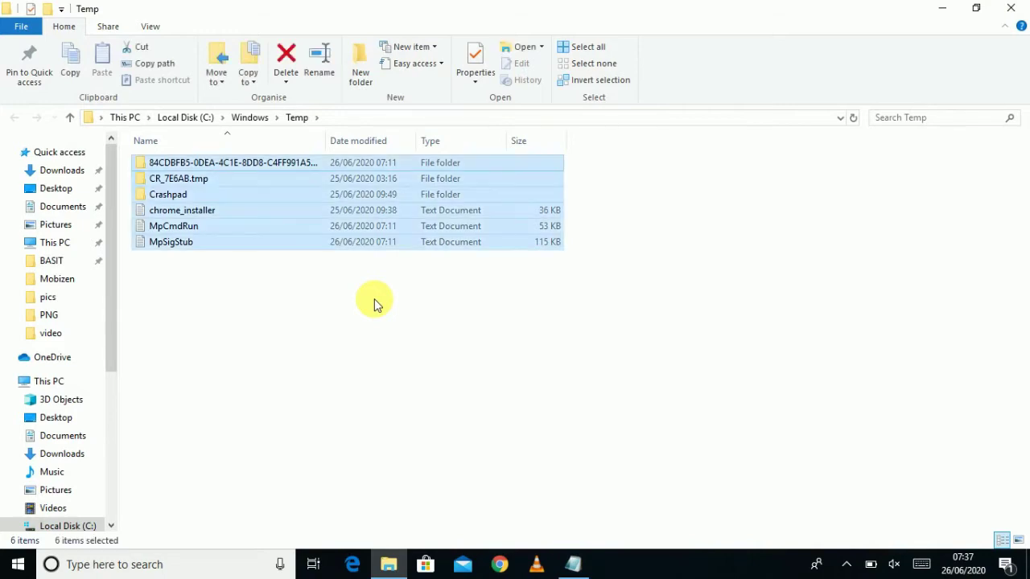
pyautogui.rightClick(288, 193)
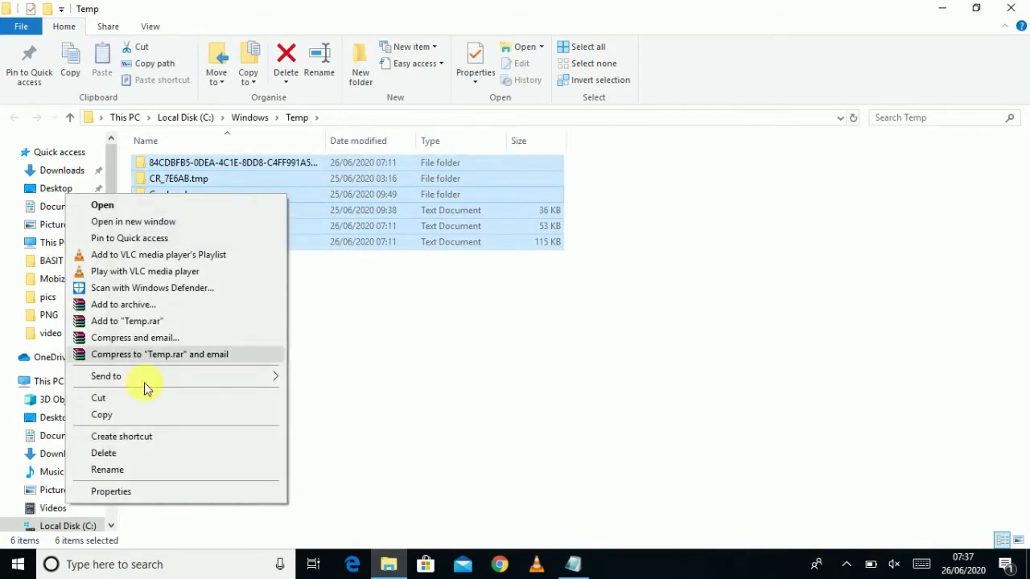
pyautogui.click(105, 453)
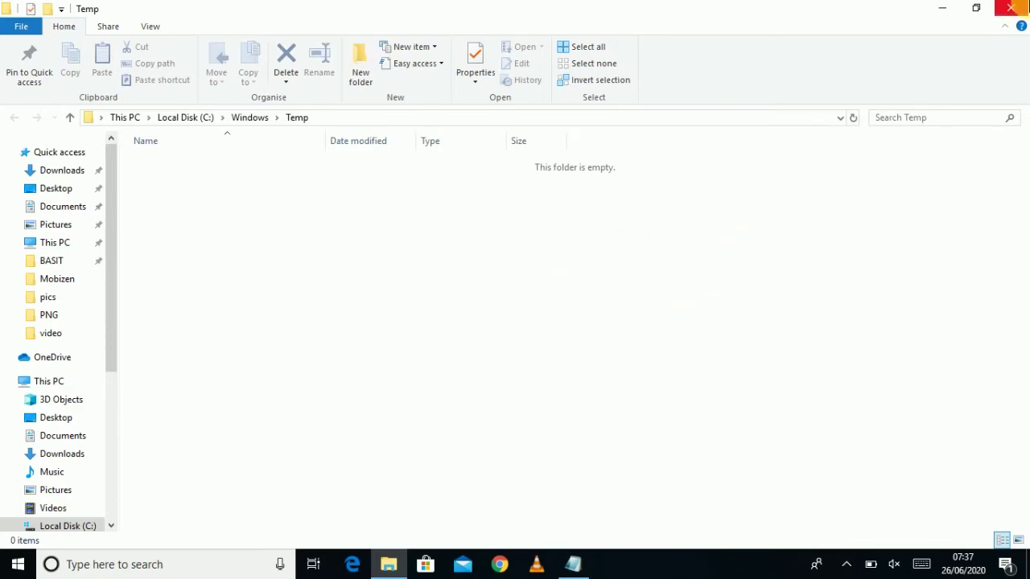
pyautogui.click(1012, 8)
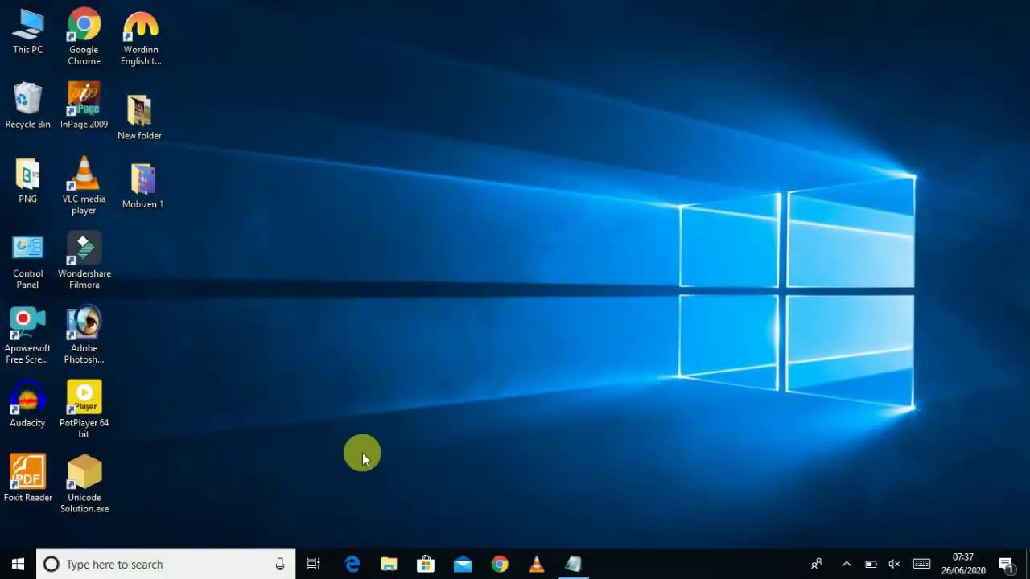
# - Search Windows for run, open the Run dialog and execute %temp% to open the user's local Temp folder
pyautogui.click(170, 565)
pyautogui.write('r')
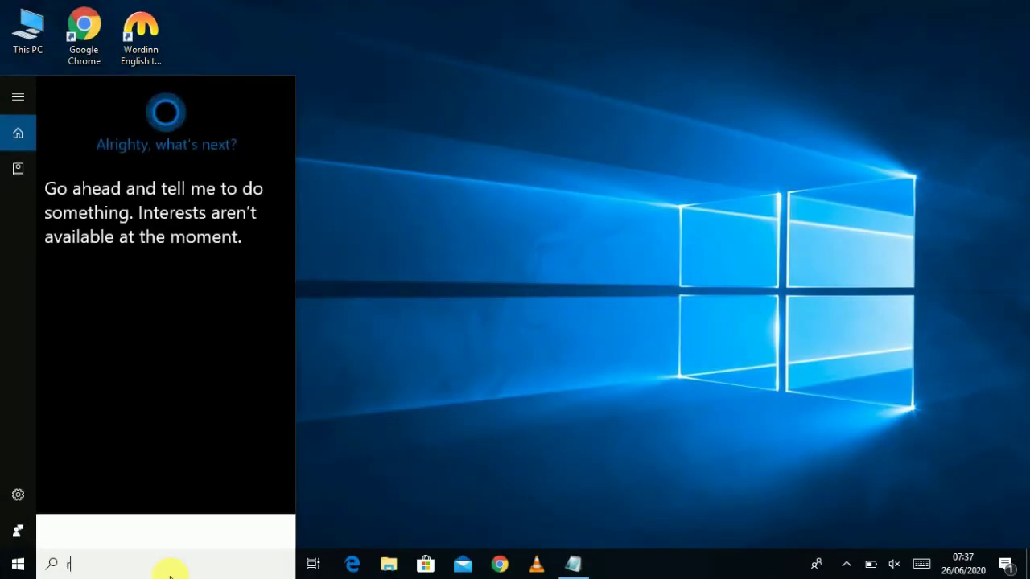
pyautogui.write('un')
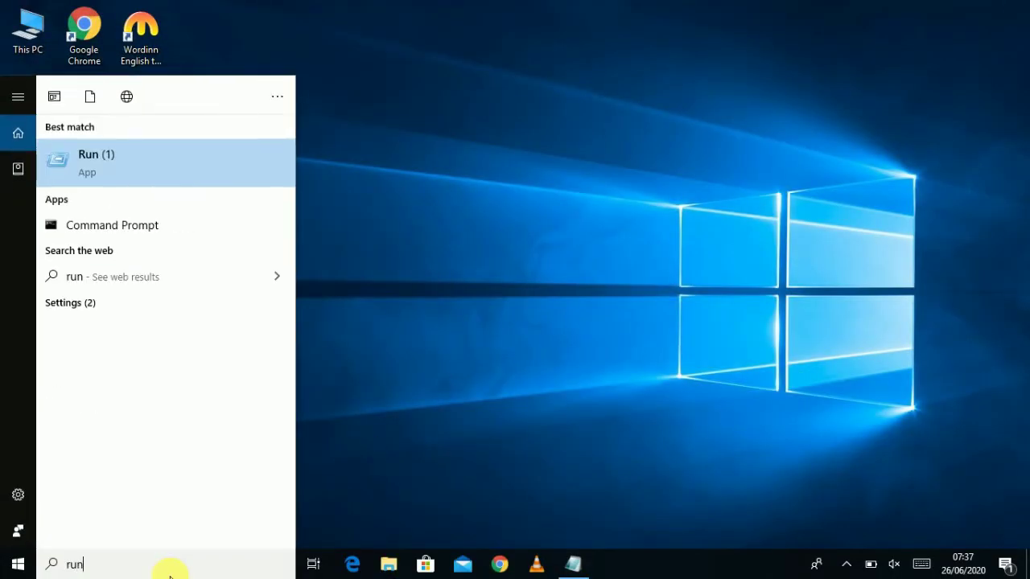
pyautogui.click(205, 154)
pyautogui.moveTo(126, 379); pyautogui.dragTo(314, 283)
pyautogui.press('BackSpace')
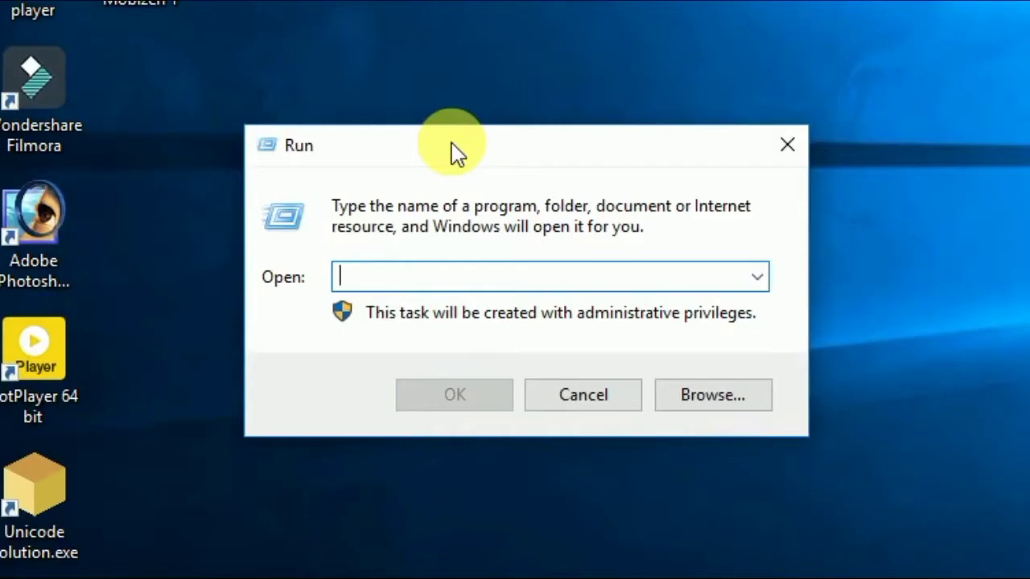
pyautogui.write('%')
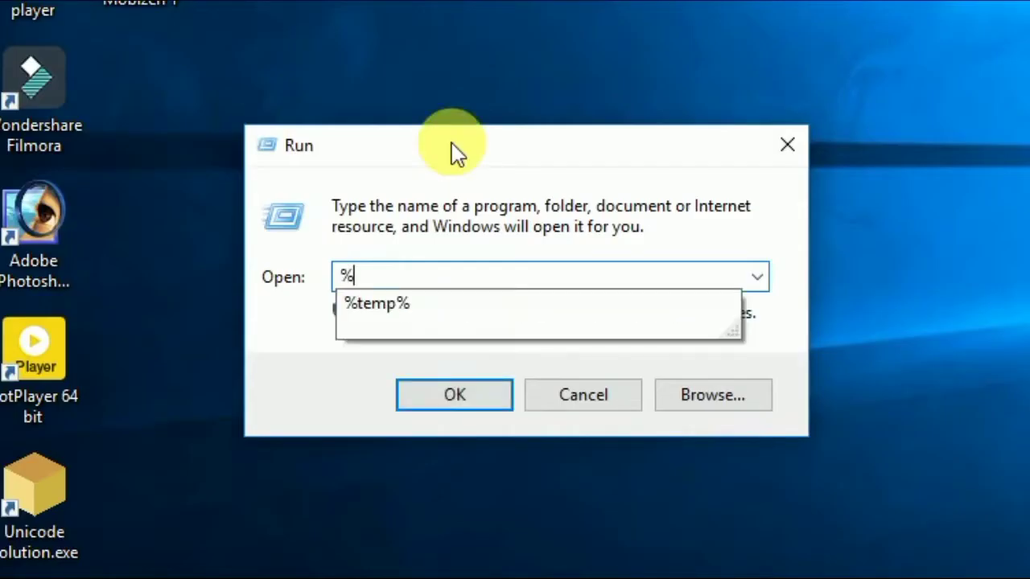
pyautogui.press('Down')
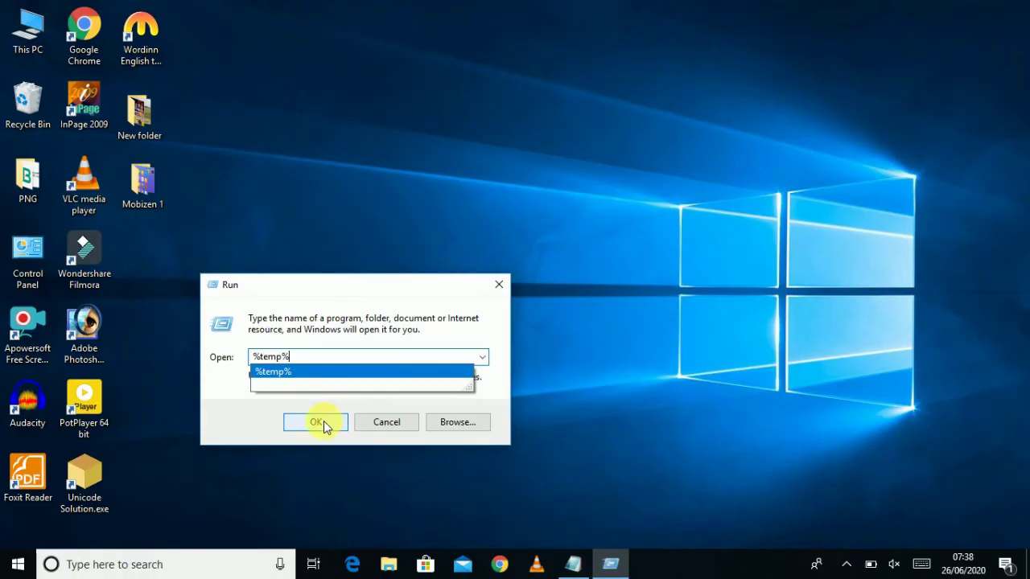
pyautogui.click(454, 394)
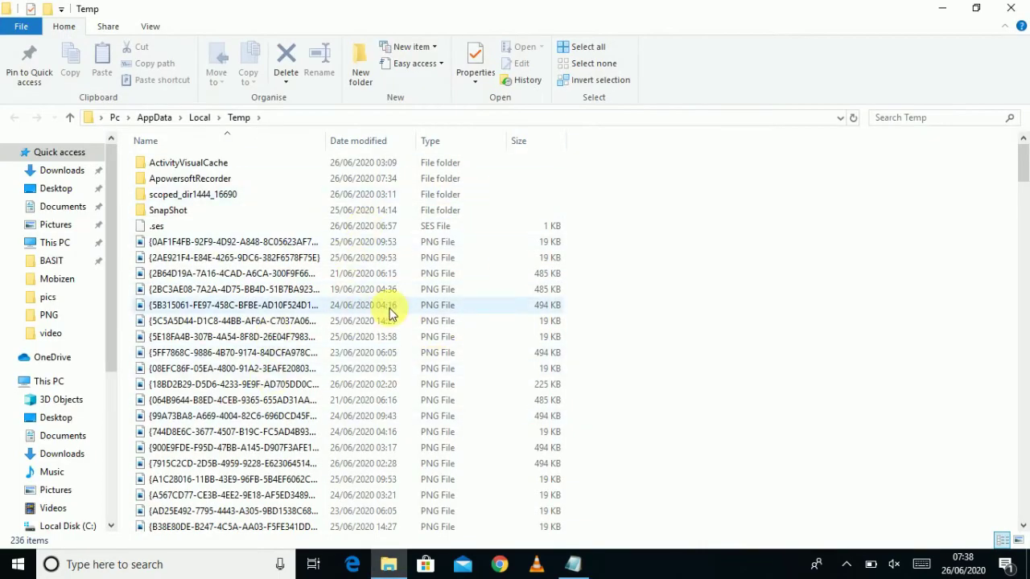
pyautogui.hotkey('ctrl', 'a')
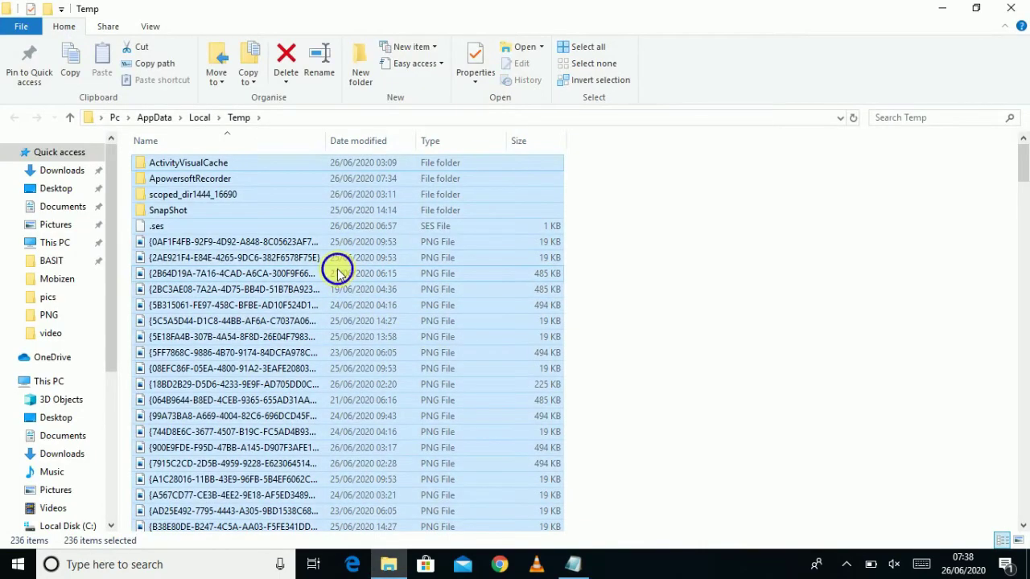
pyautogui.rightClick(338, 274)
pyautogui.click(423, 321)
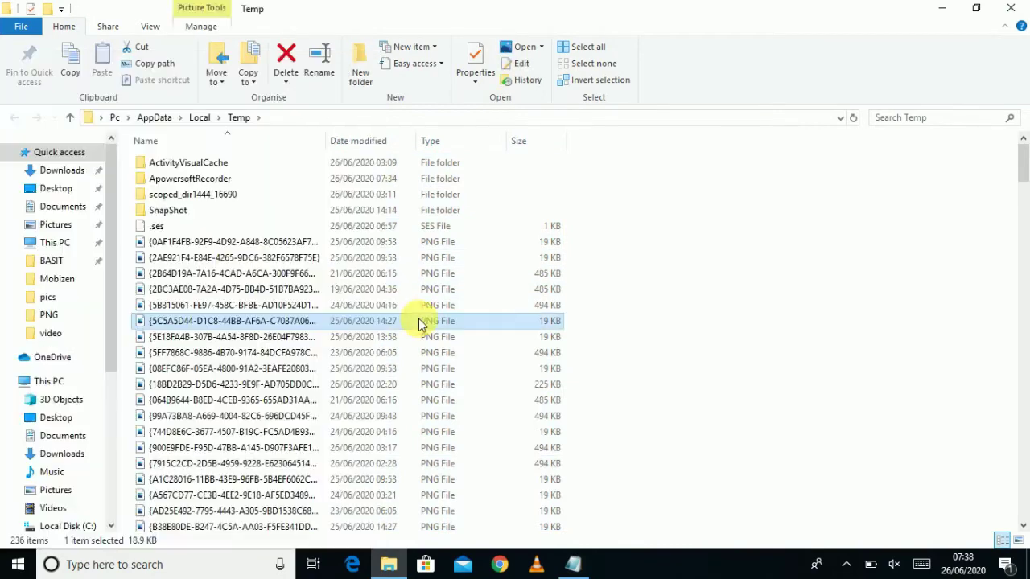
pyautogui.press('a')
# - Delete everything in the user's local Temp folder, skipping the in-use ApowersoftRecorder folder, and close the window
pyautogui.hotkey('ctrl', 'a')
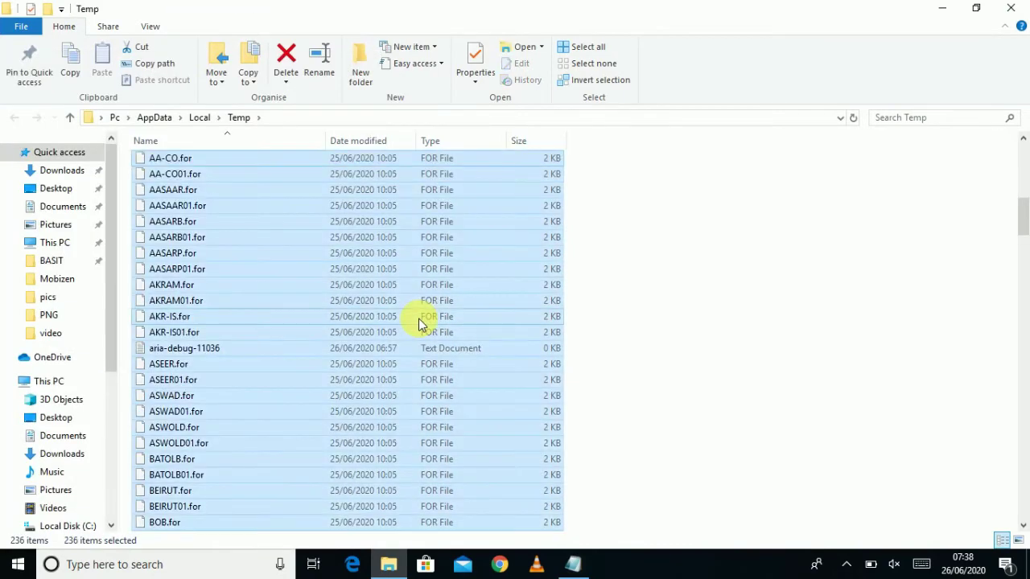
pyautogui.rightClick(418, 319)
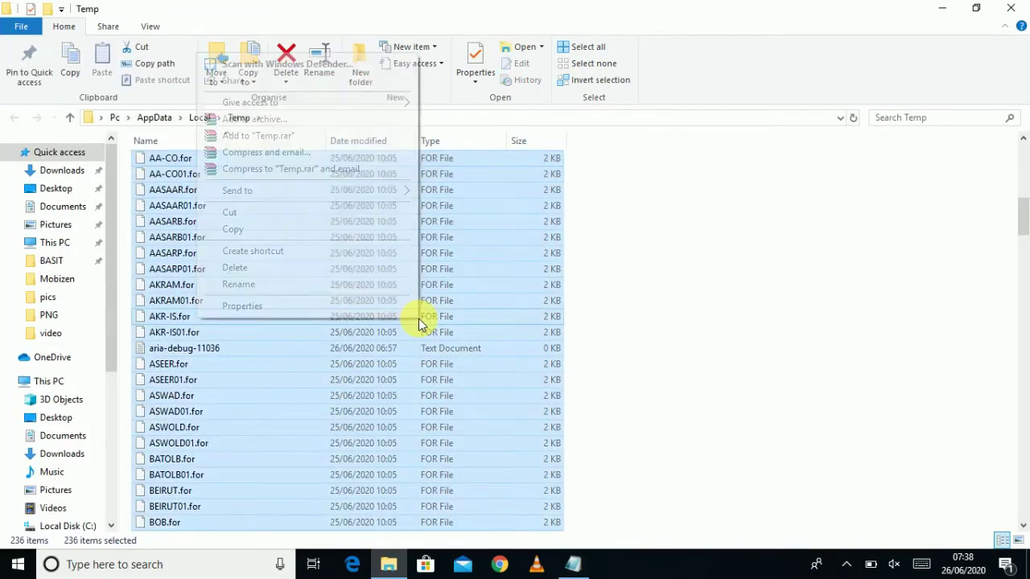
pyautogui.click(235, 267)
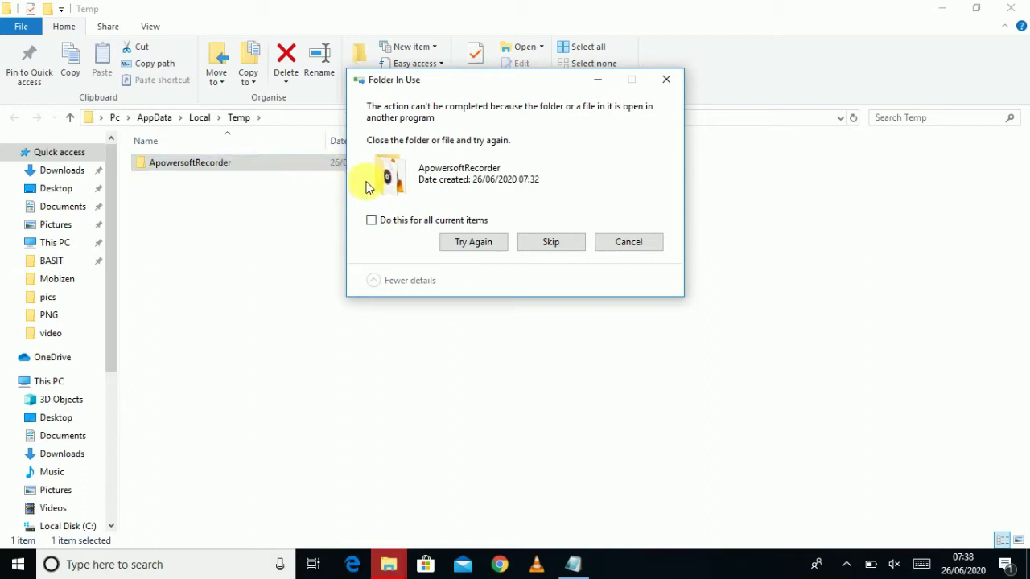
pyautogui.click(557, 247)
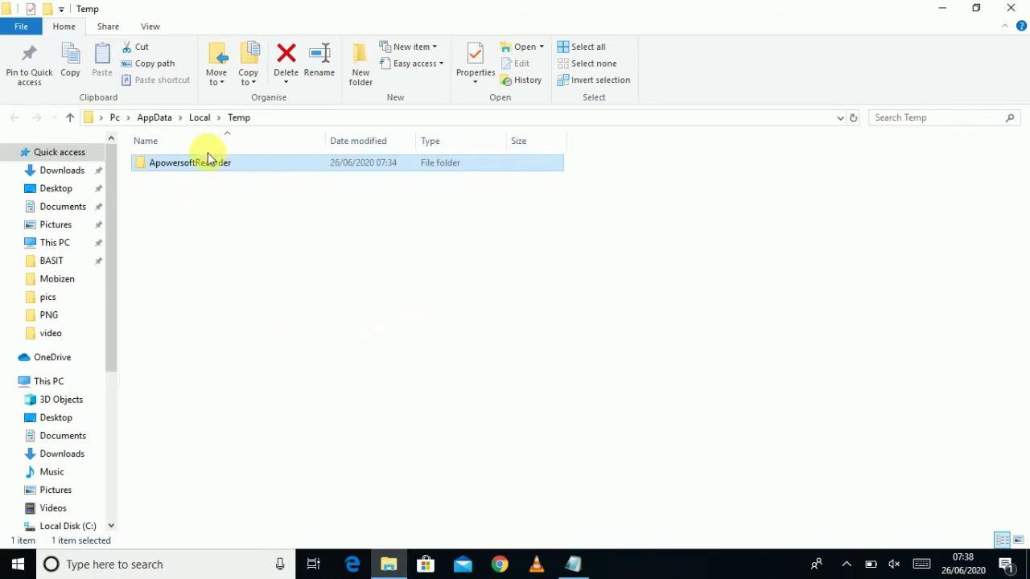
pyautogui.click(357, 242)
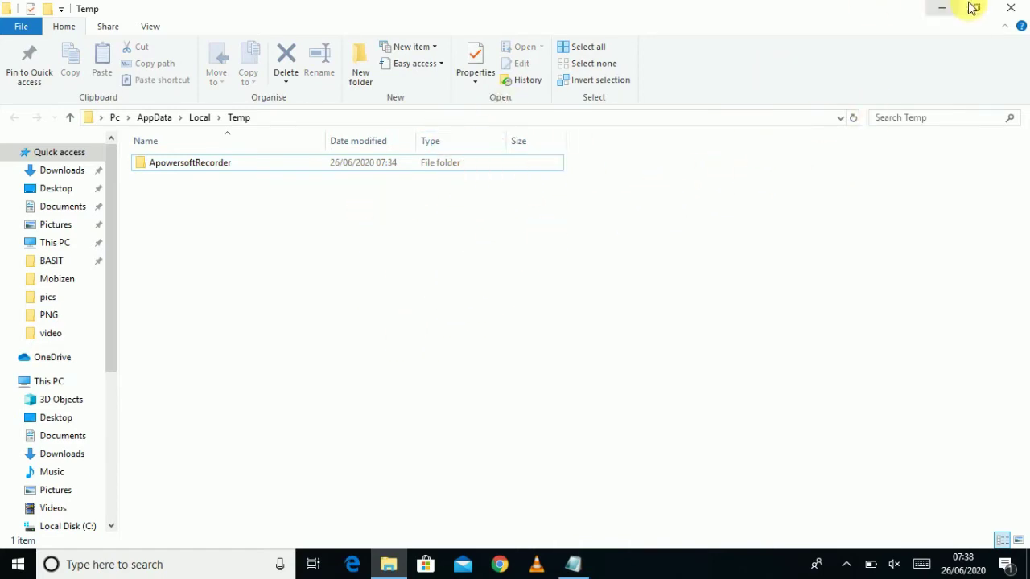
pyautogui.click(1011, 7)
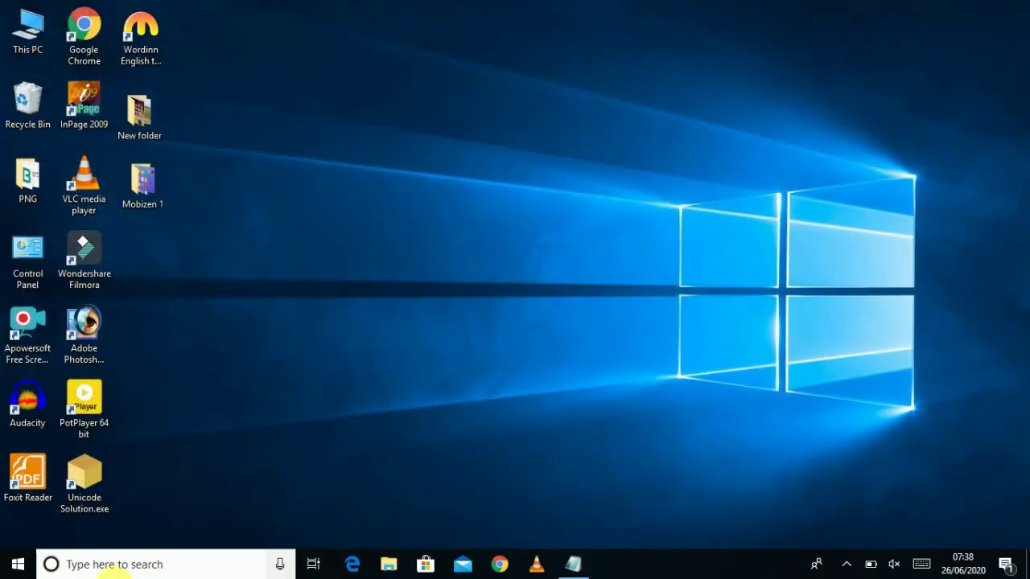
# - Search Windows for run and execute prefetch from the Run dialog to open the Windows Prefetch folder
pyautogui.click(78, 567)
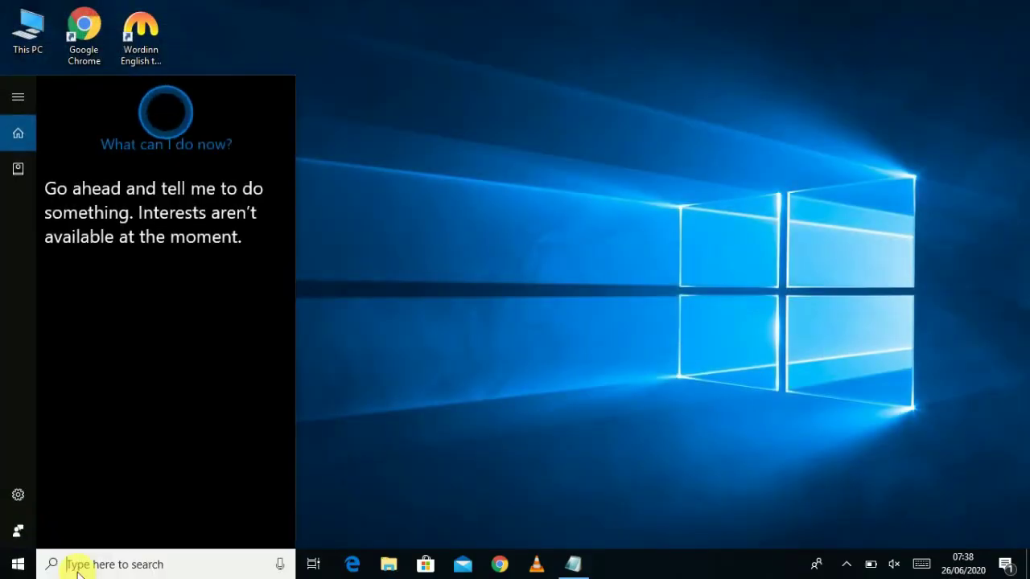
pyautogui.write('run')
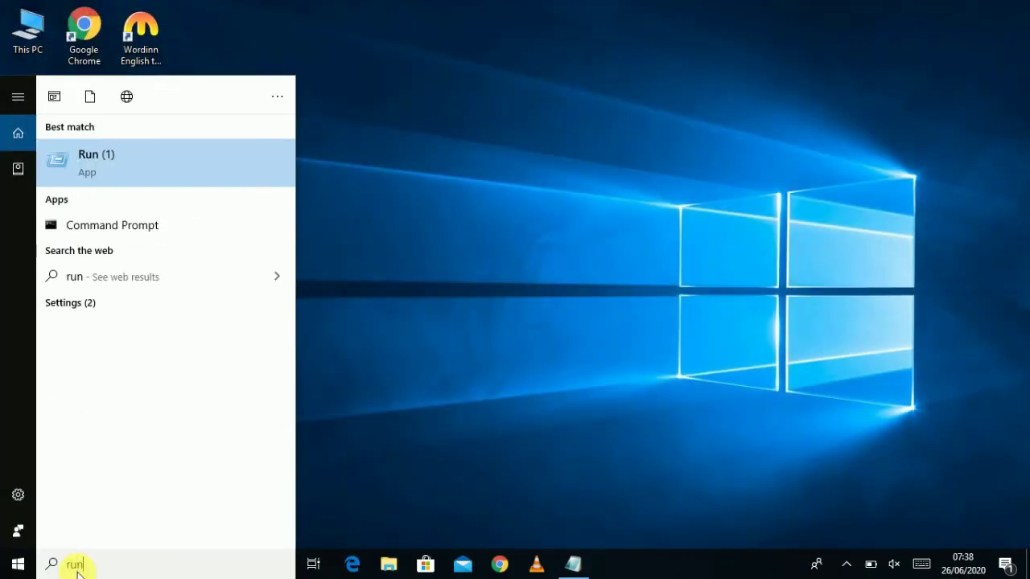
pyautogui.click(188, 156)
pyautogui.moveTo(167, 378); pyautogui.dragTo(427, 207)
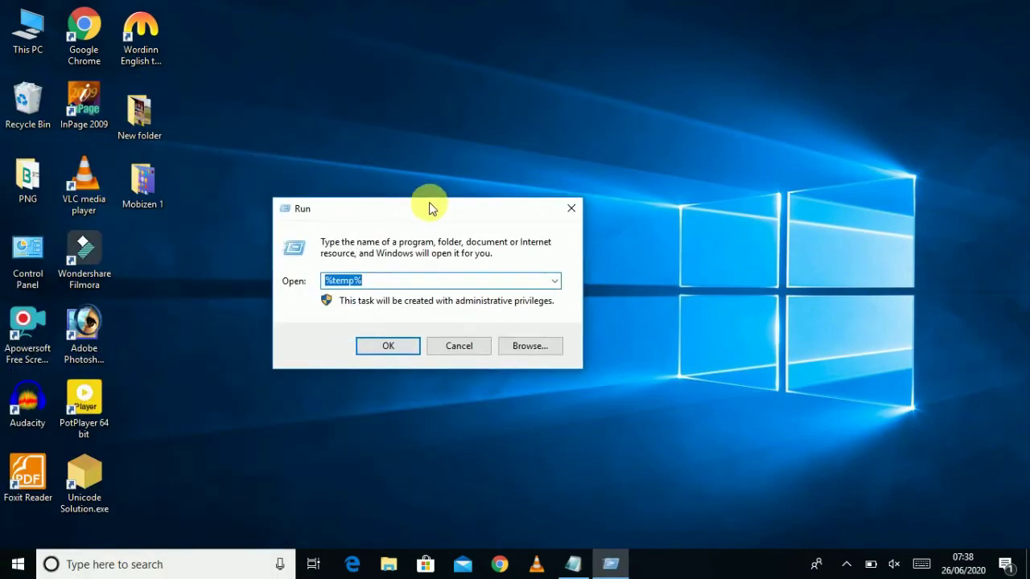
pyautogui.press('BackSpace')
pyautogui.write('p')
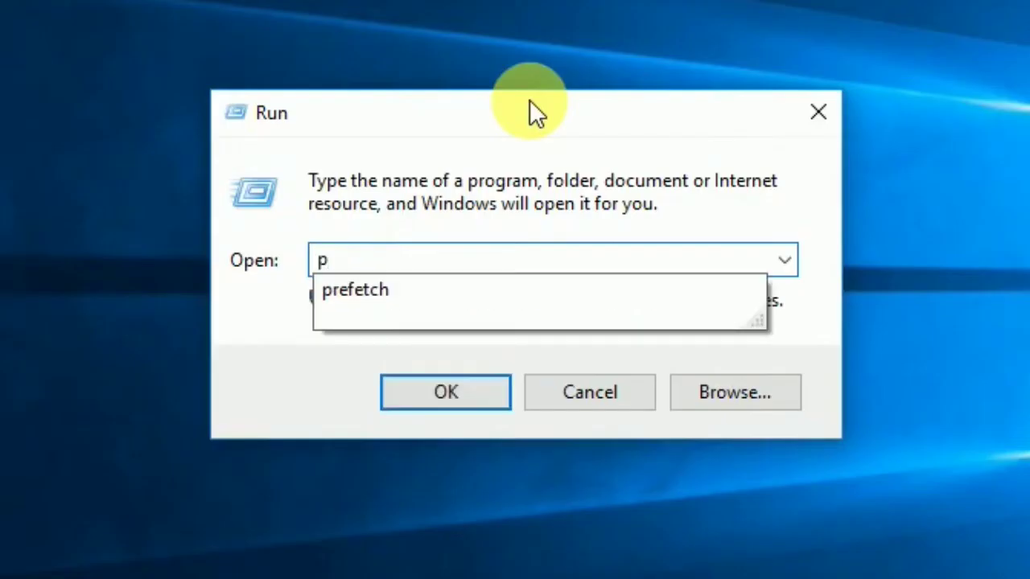
pyautogui.click(365, 292)
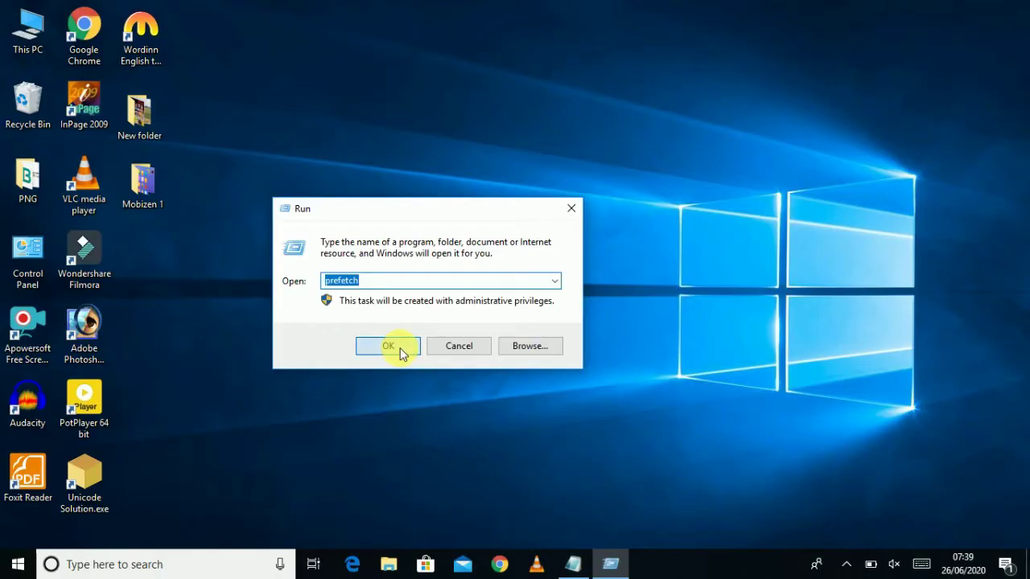
pyautogui.click(389, 346)
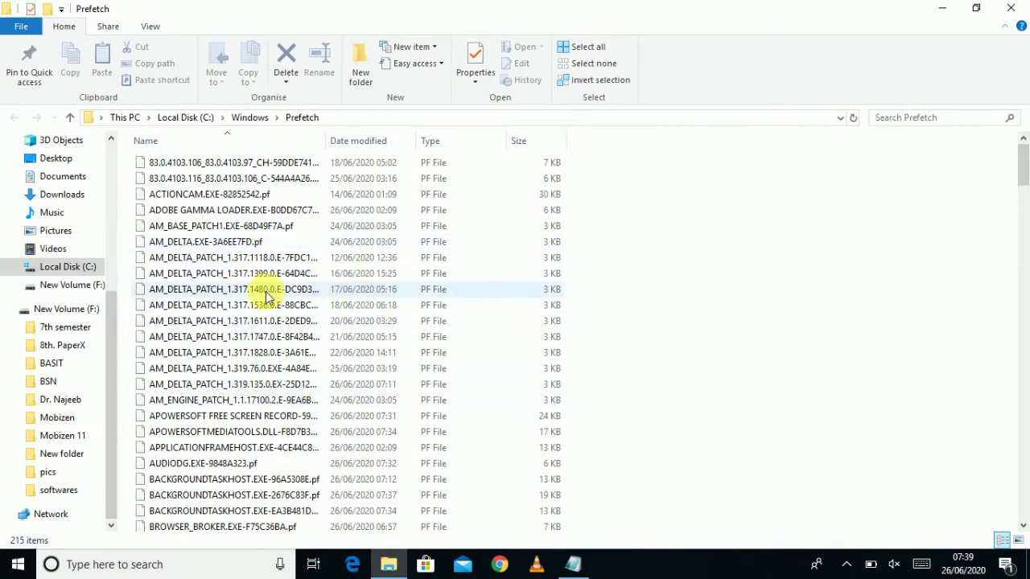
# - Delete all files in the Prefetch folder, skipping the in-use PfPre_b4622fc6.mkd file, and close the window
pyautogui.hotkey('ctrl', 'a')
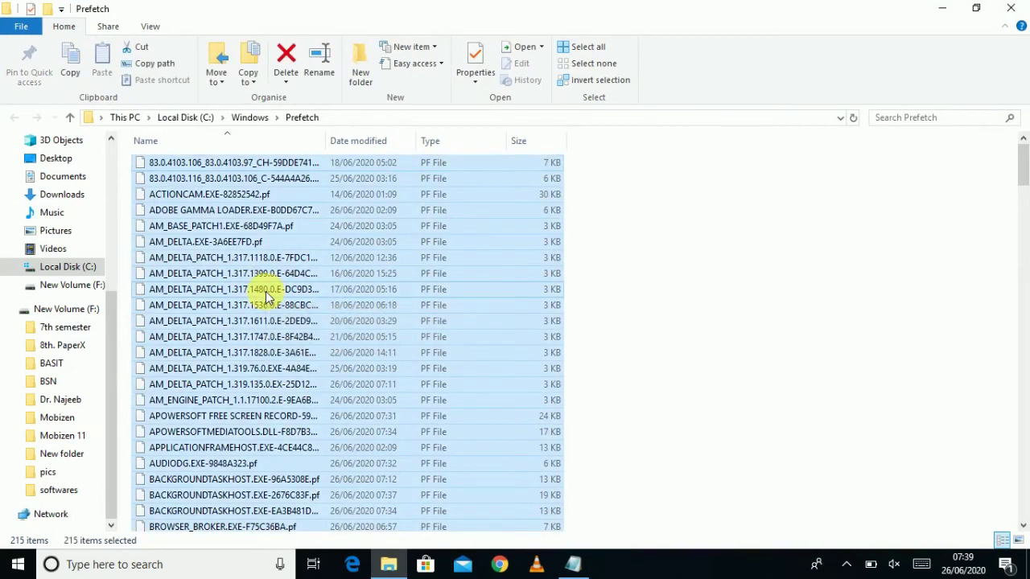
pyautogui.rightClick(265, 296)
pyautogui.click(78, 485)
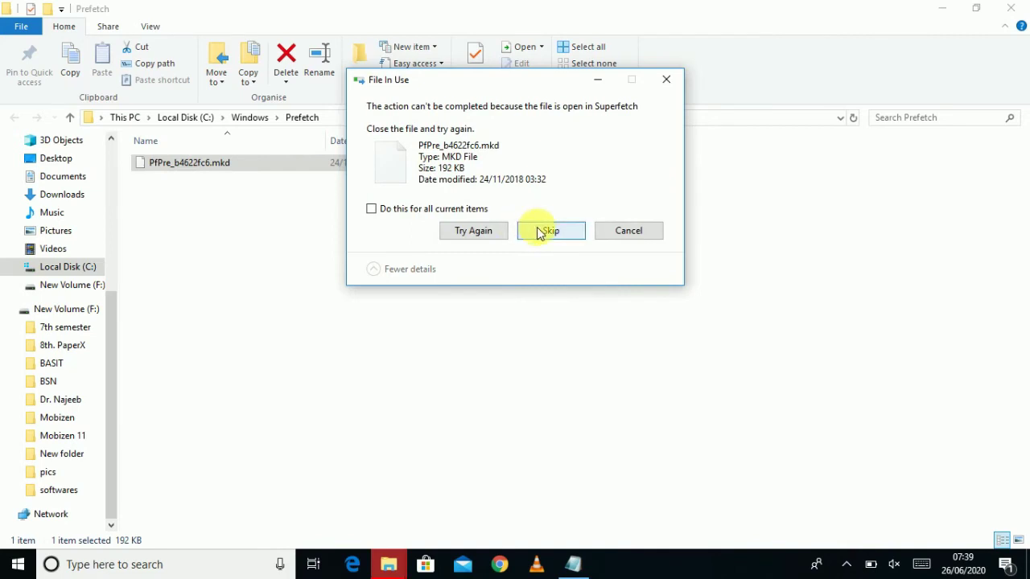
pyautogui.click(550, 231)
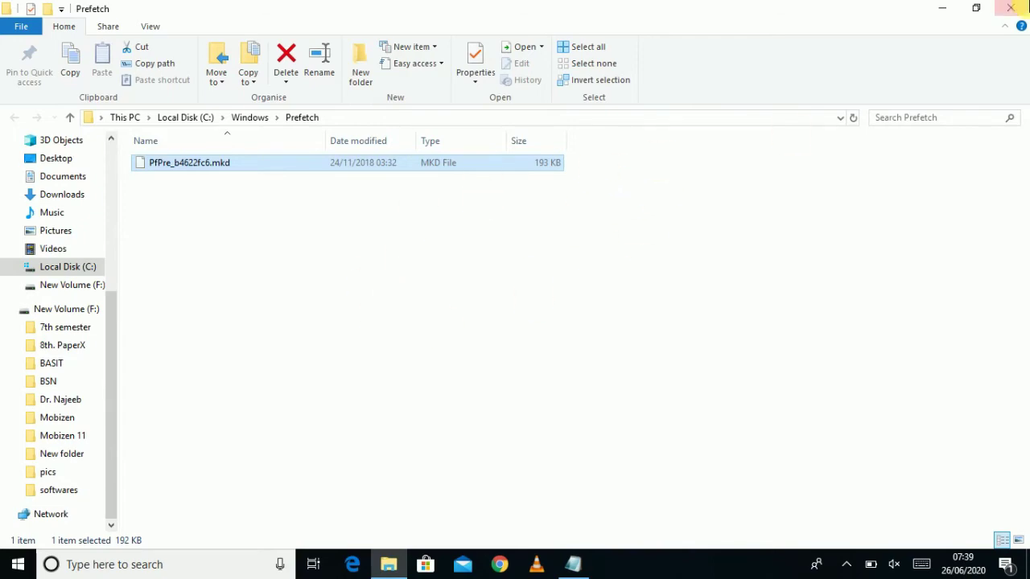
pyautogui.click(1010, 8)
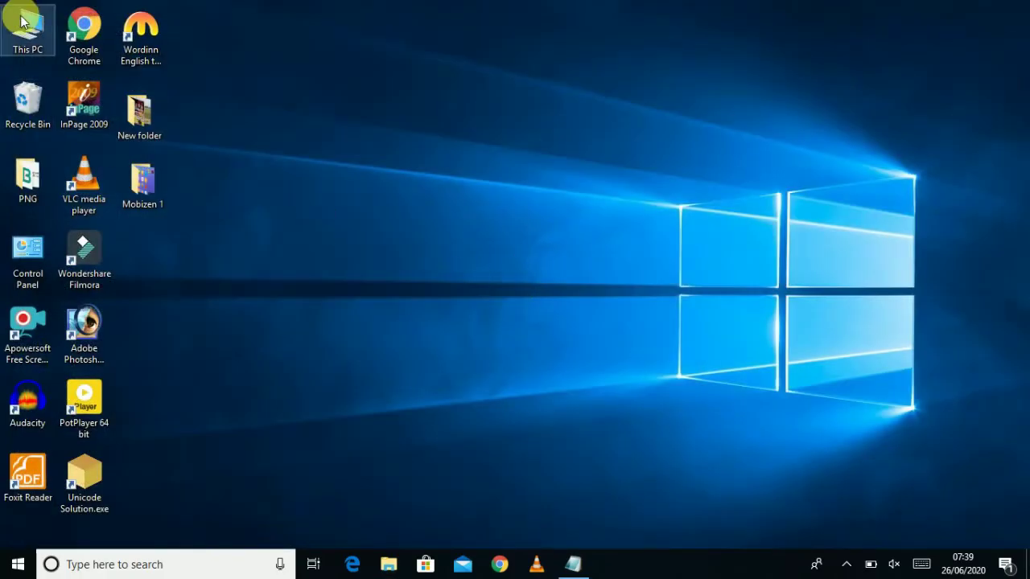
# - Open the properties of Local Disk (C:) from This PC and start Disk Clean-up for the drive
pyautogui.doubleClick(23, 23)
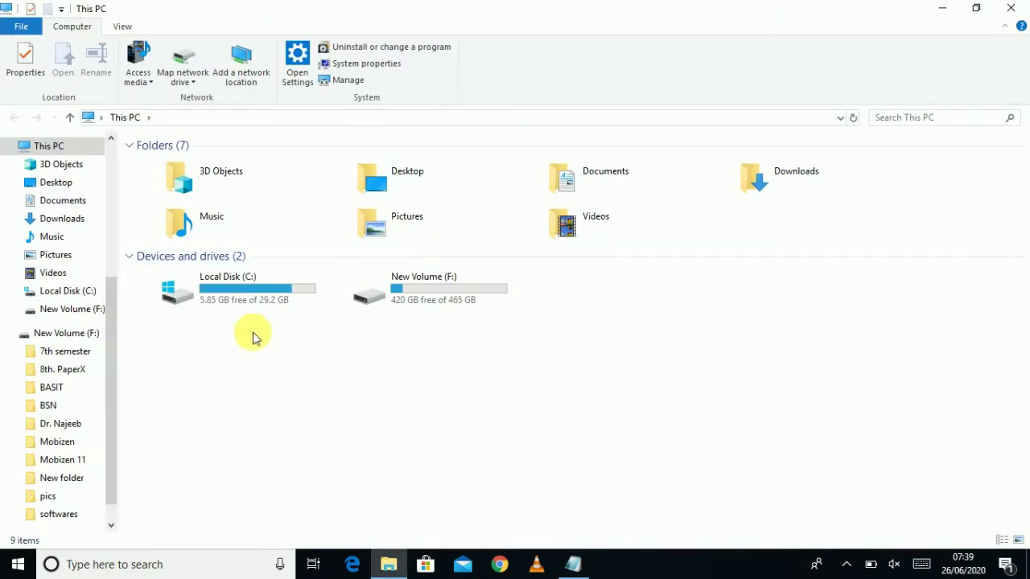
pyautogui.click(243, 284)
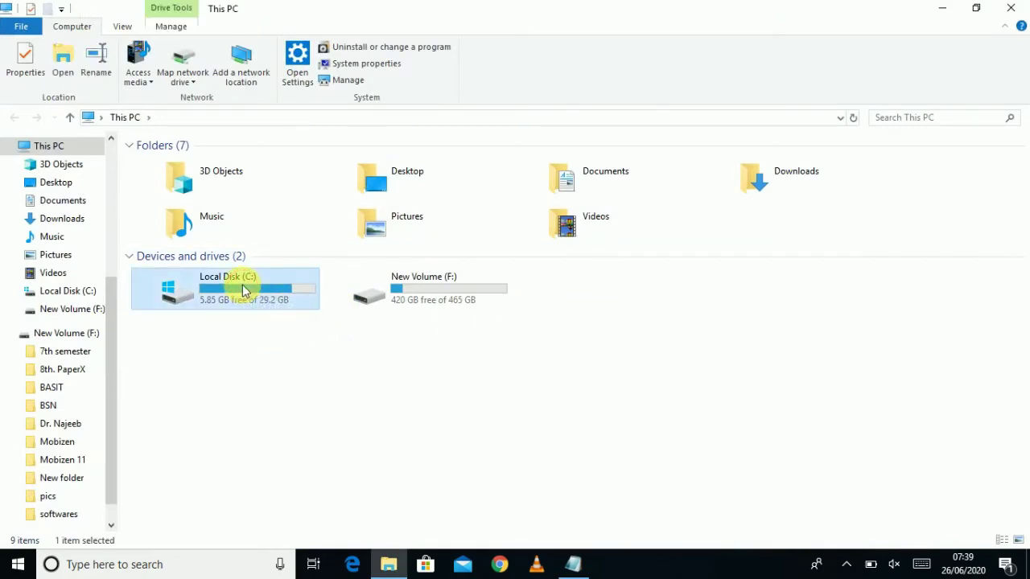
pyautogui.rightClick(242, 284)
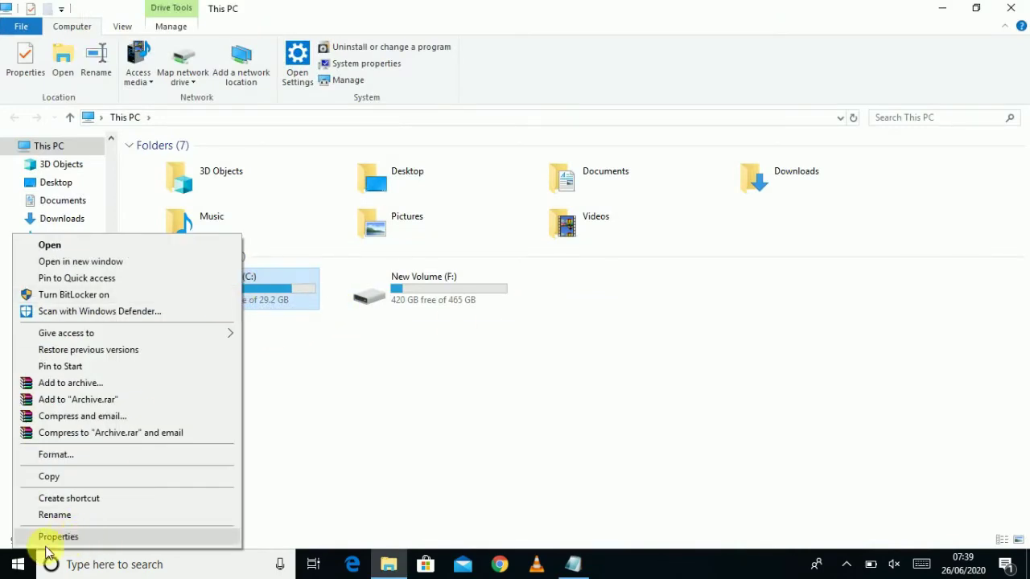
pyautogui.click(73, 538)
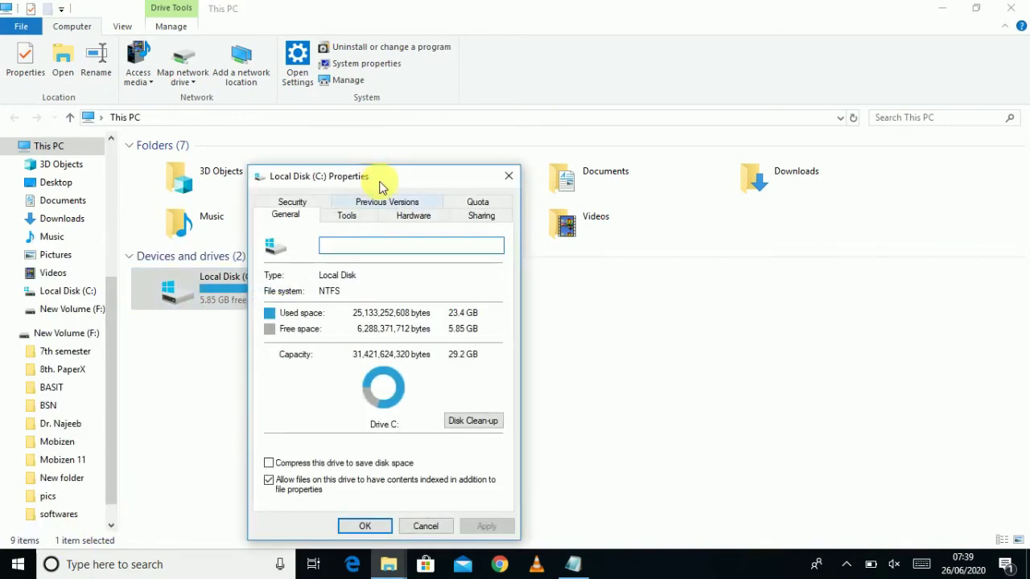
pyautogui.moveTo(384, 180); pyautogui.dragTo(383, 84)
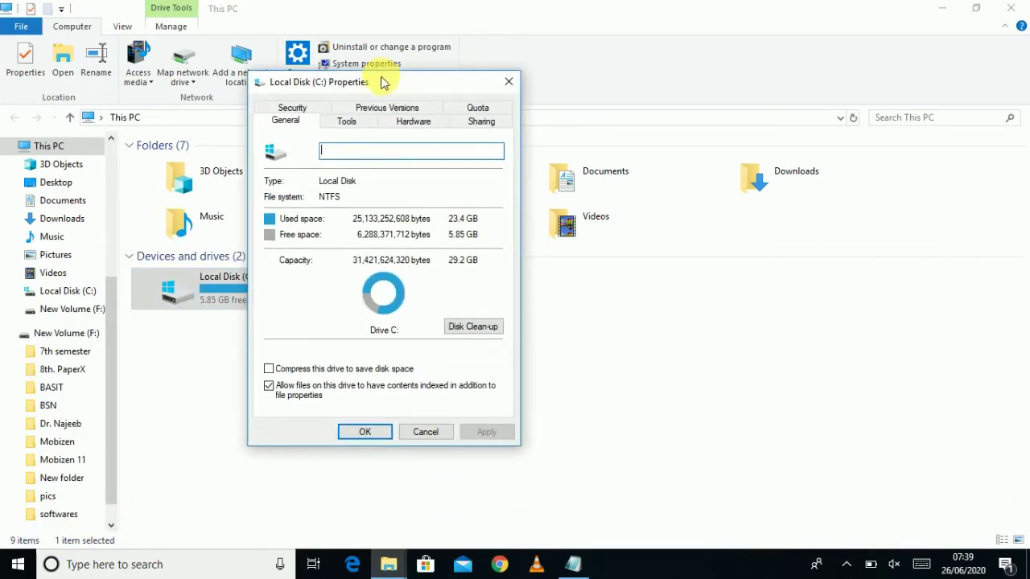
pyautogui.click(473, 327)
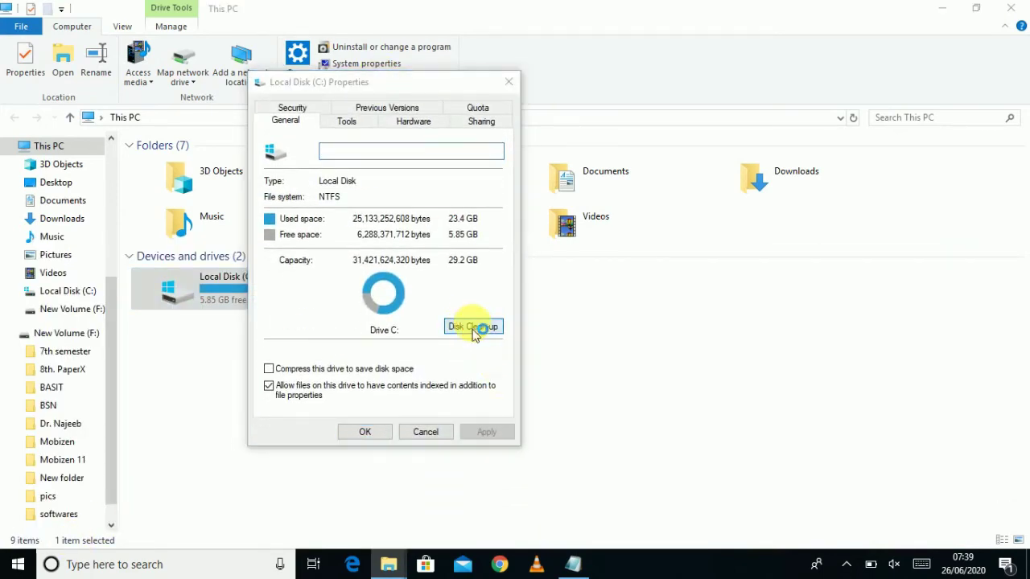
pyautogui.moveTo(501, 238); pyautogui.dragTo(409, 210)
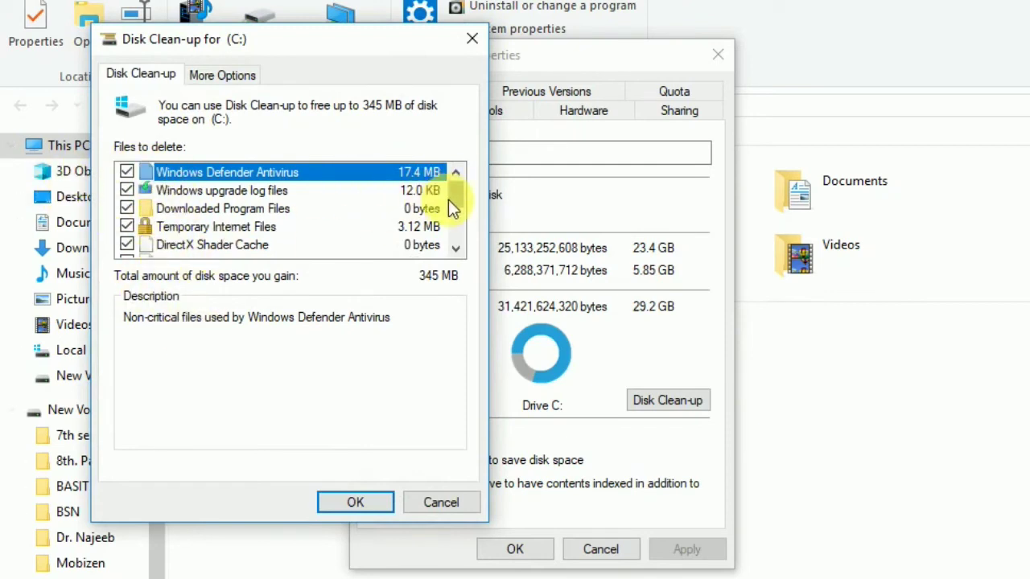
# - Permanently delete the checked file categories on drive C: with Disk Clean-up, let the cleaning finish, and close the drive's properties
pyautogui.moveTo(453, 208)
pyautogui.mouseDown()
pyautogui.moveTo(460, 202)
pyautogui.moveTo(459, 230)
pyautogui.moveTo(457, 201)
pyautogui.mouseUp()
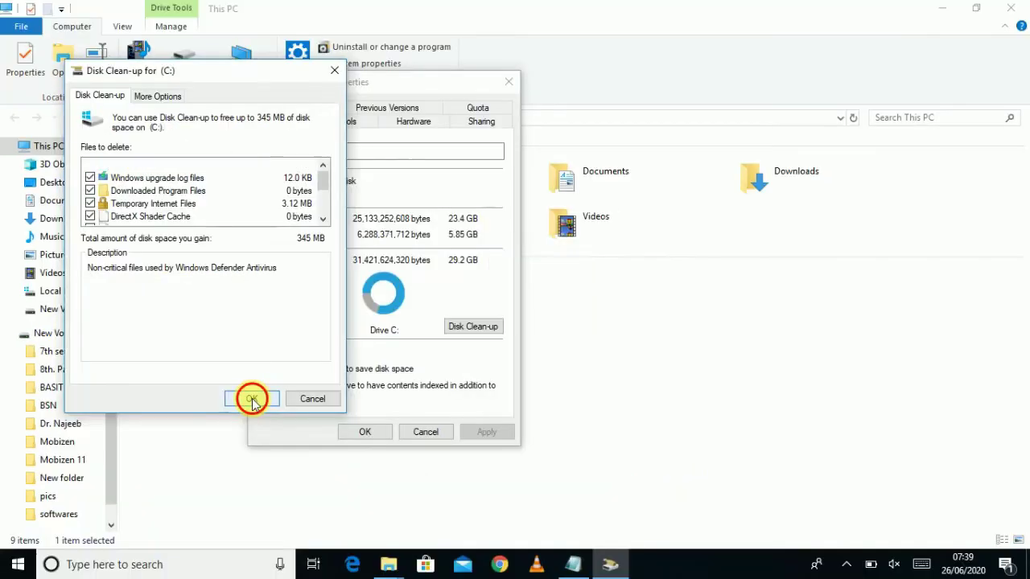
pyautogui.click(355, 502)
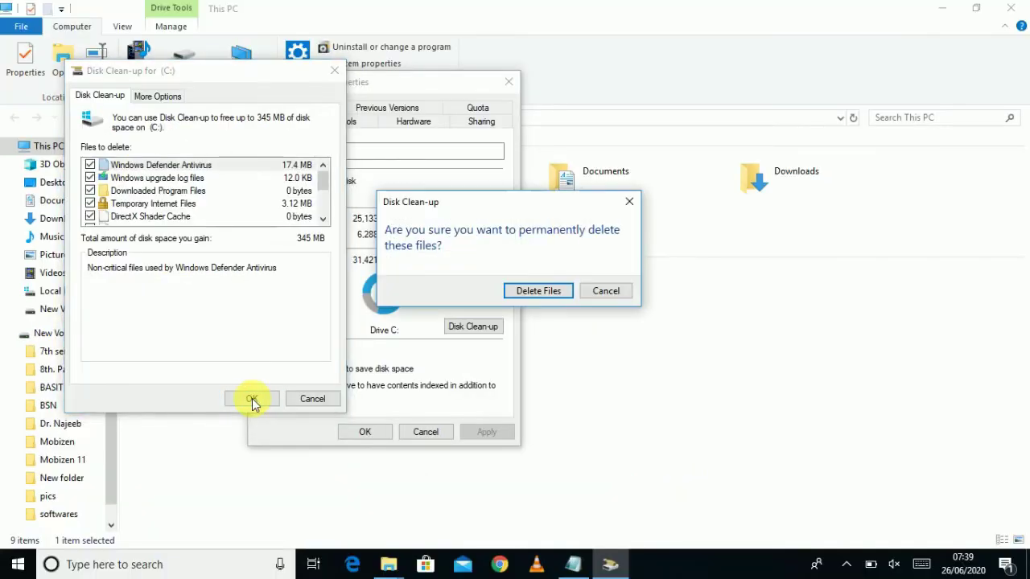
pyautogui.click(551, 294)
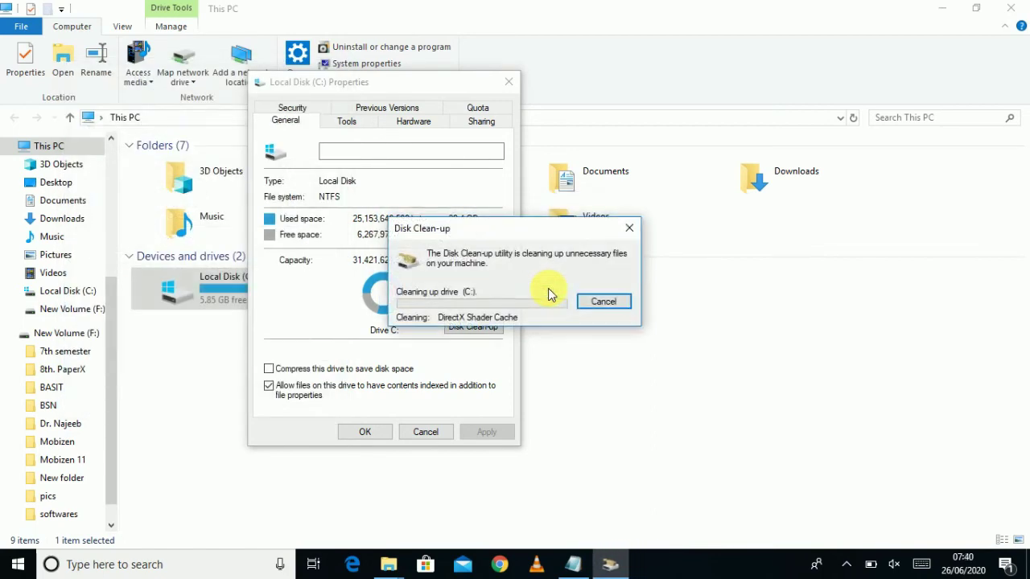
pyautogui.moveTo(524, 227); pyautogui.dragTo(414, 271)
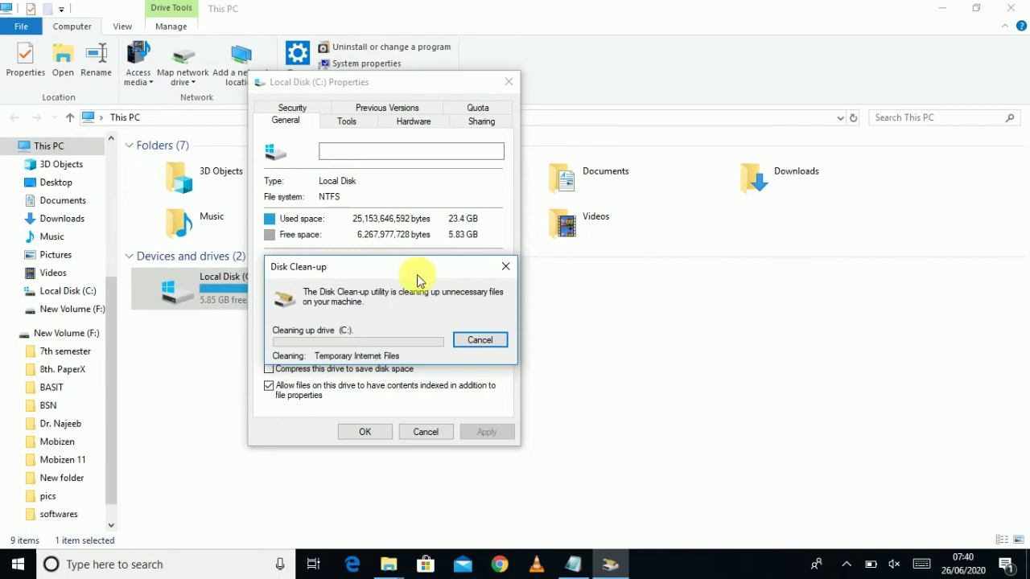
pyautogui.moveTo(417, 276); pyautogui.dragTo(425, 228)
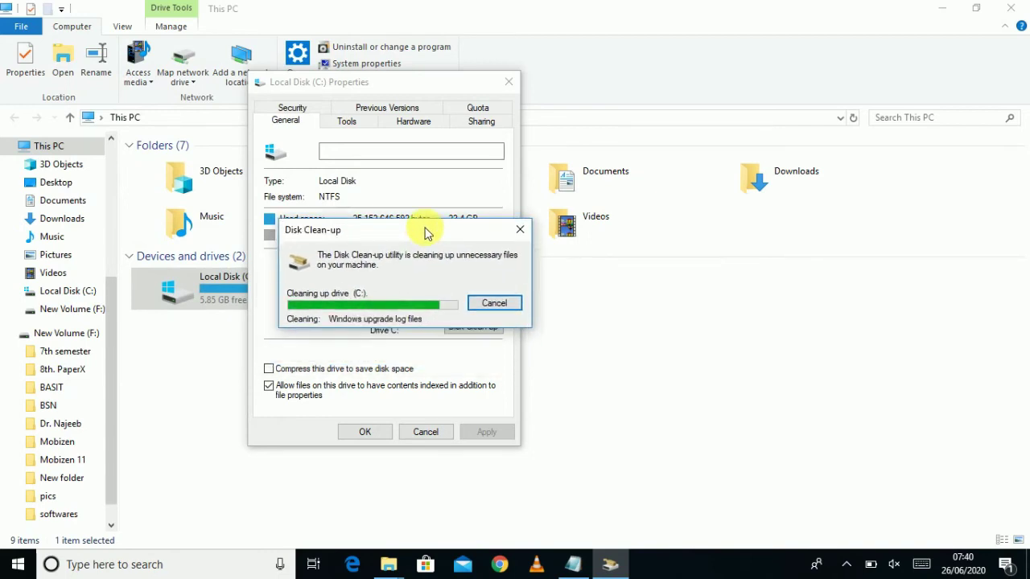
pyautogui.click(365, 433)
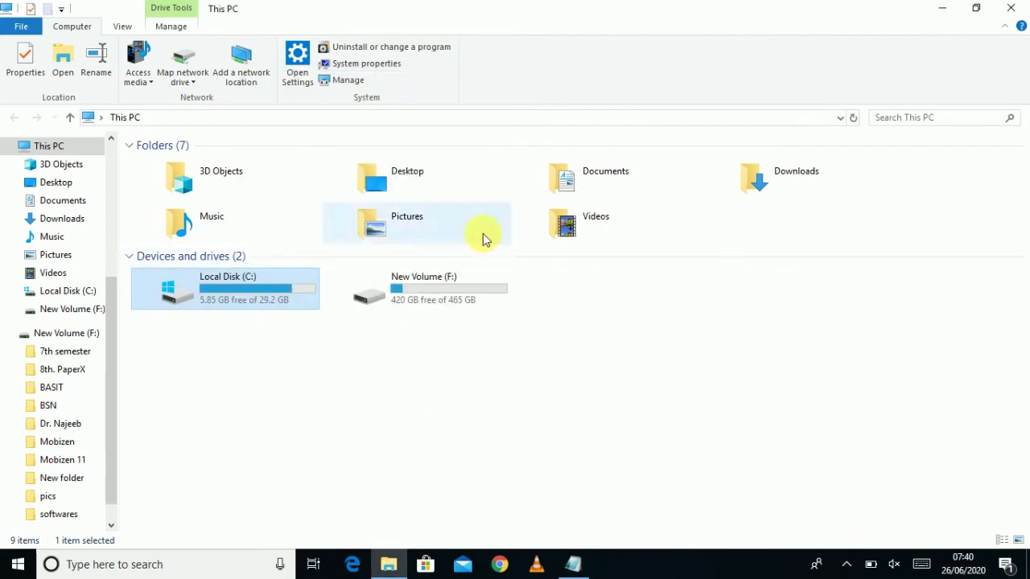